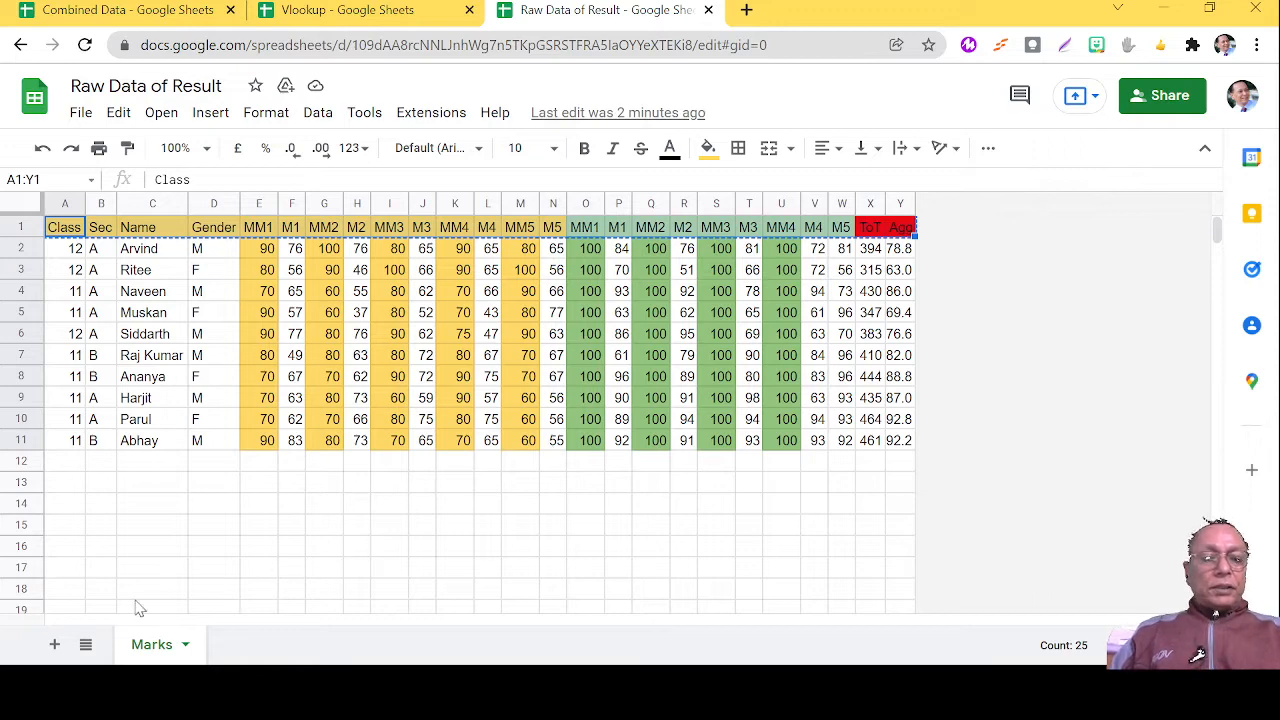
Step: Add a new sheet and copy the header row A1:Y1 from the Marks sheet into its first row
click(55, 646)
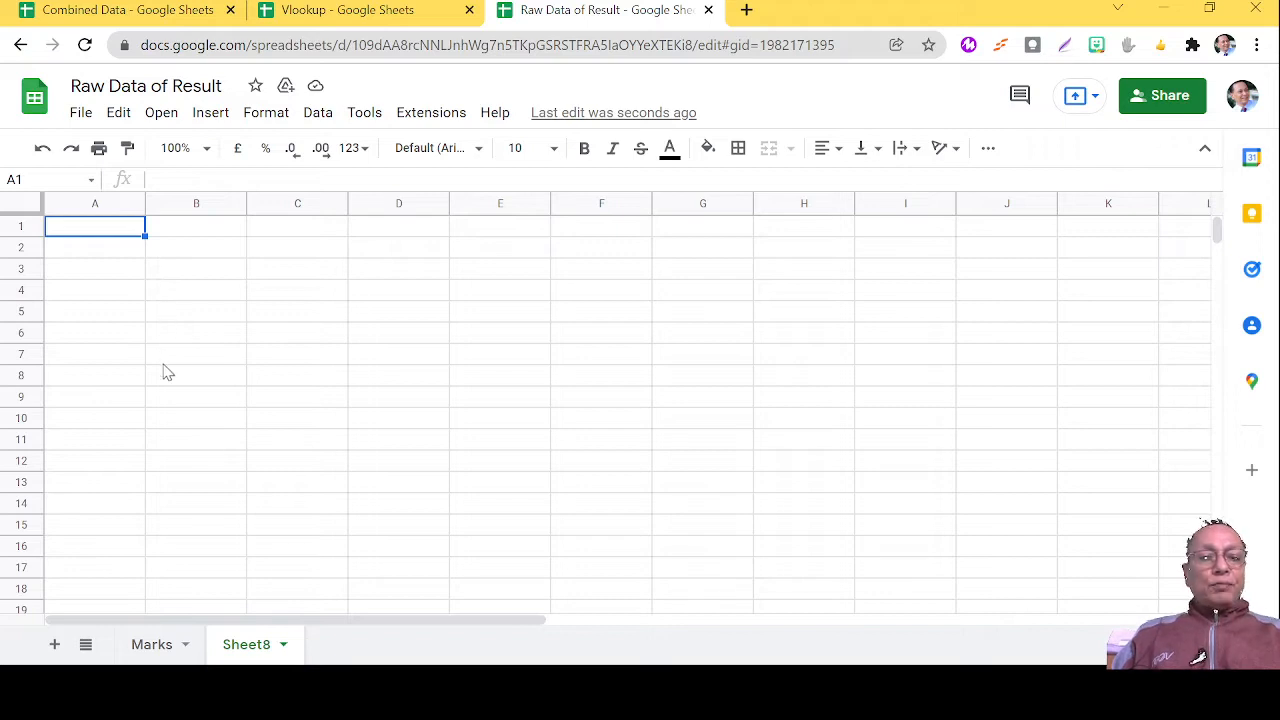
click(155, 648)
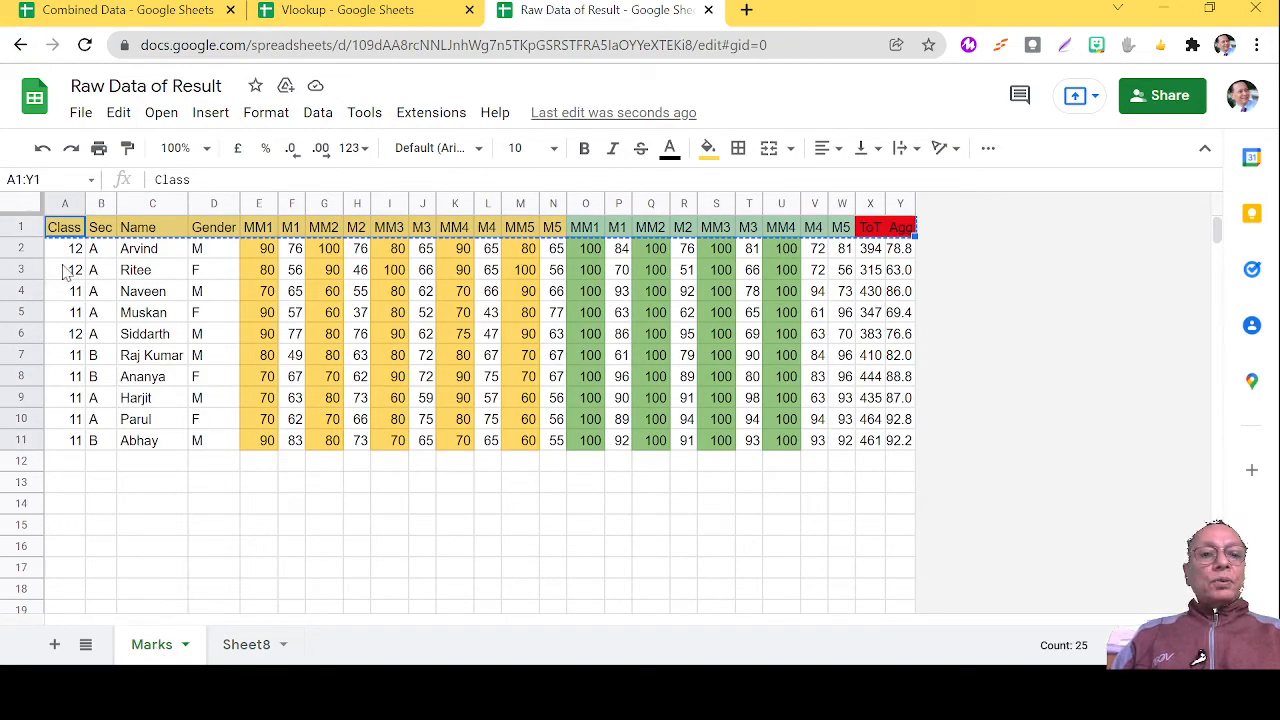
click(60, 234)
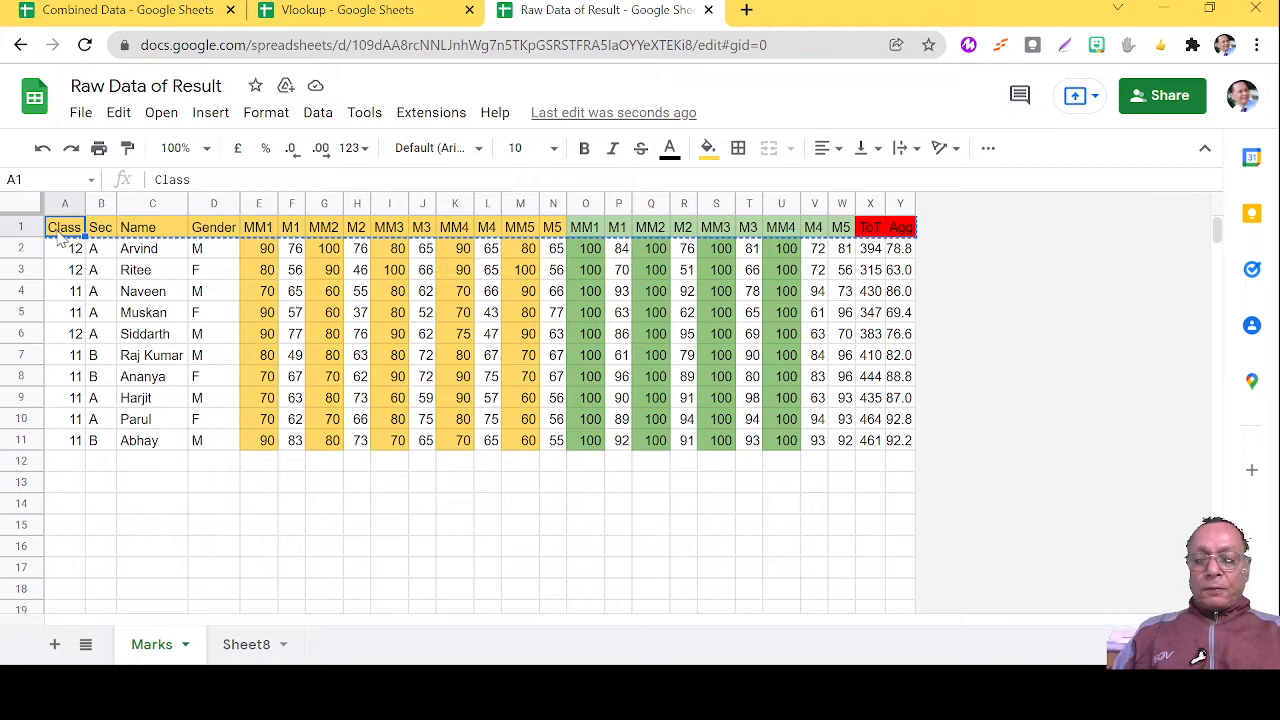
key(shift+Right)
key(shift+Right)
key(shift+Right)
key(shift+Right)
key(shift+Right)
key(shift+Right)
key(shift+Right)
key(shift+Right)
key(shift+Right)
key(shift+Right)
key(shift+Right)
key(shift+Right)
key(shift+Right)
key(shift+Right)
key(shift+Right)
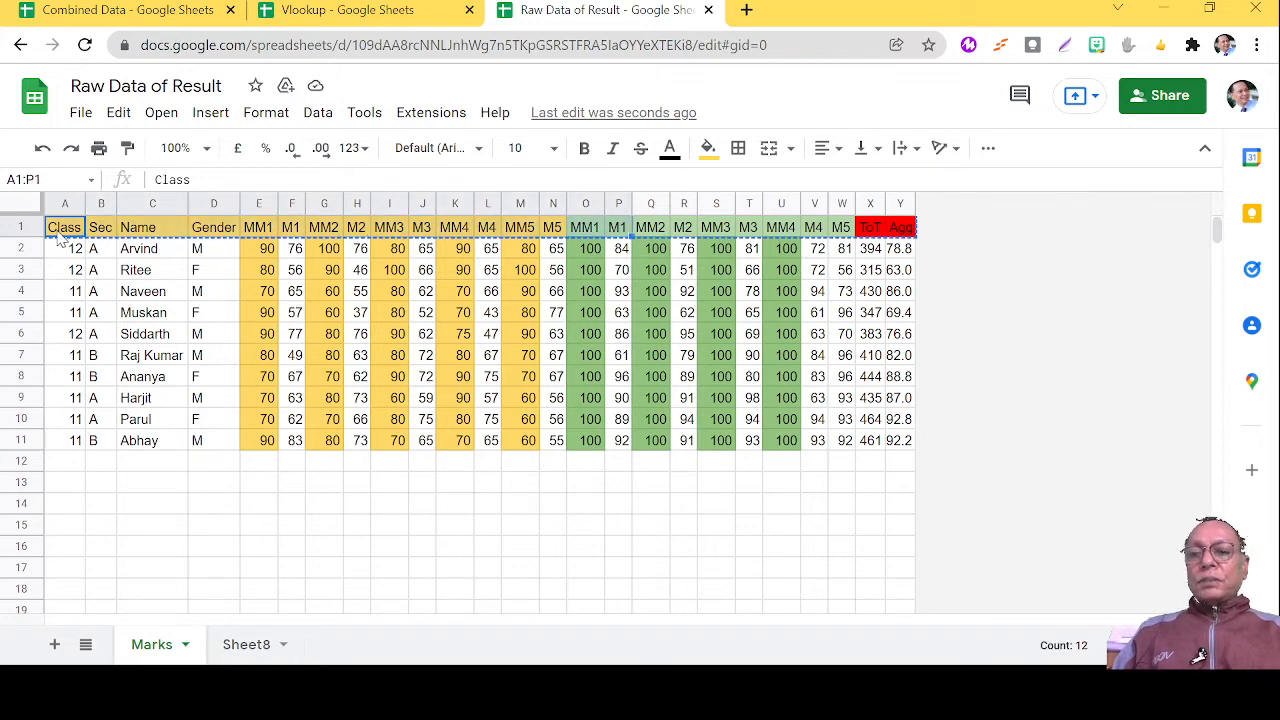
key(shift+Right)
key(shift+Right)
key(shift+Right)
key(shift+Right)
key(shift+Right)
key(shift+Right)
key(shift+Right)
key(shift+Right)
key(shift+Right)
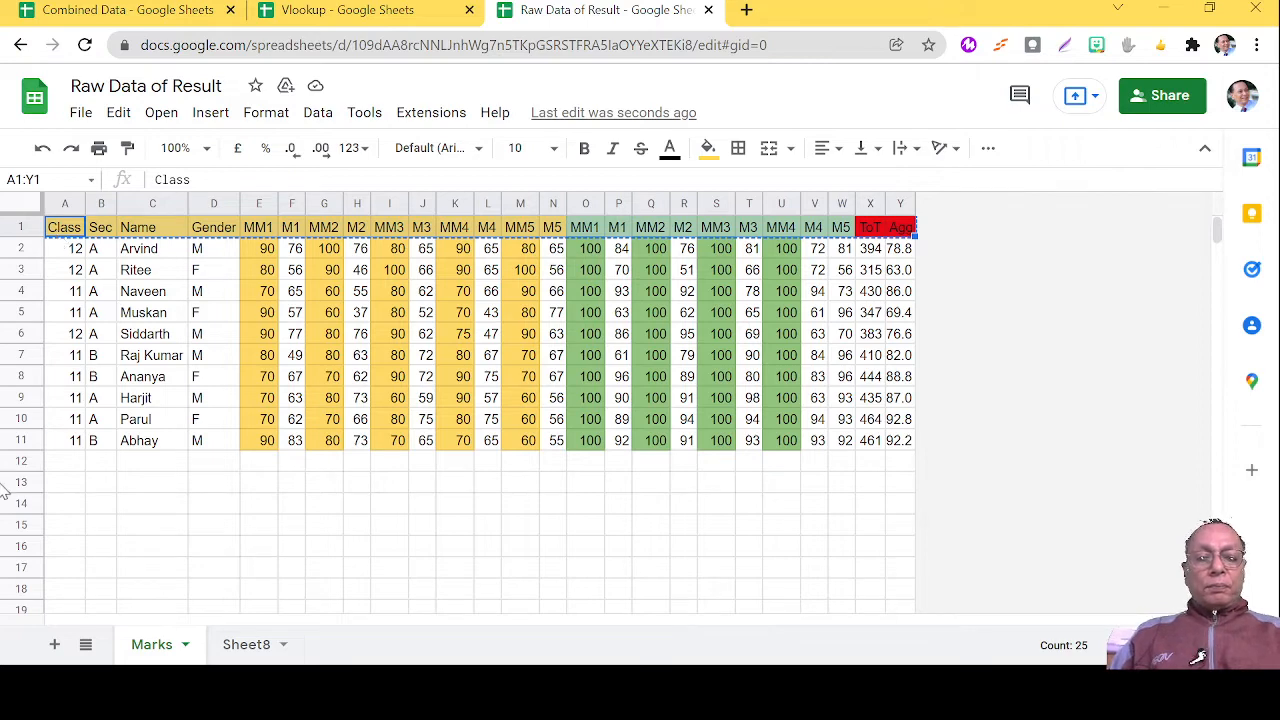
click(250, 646)
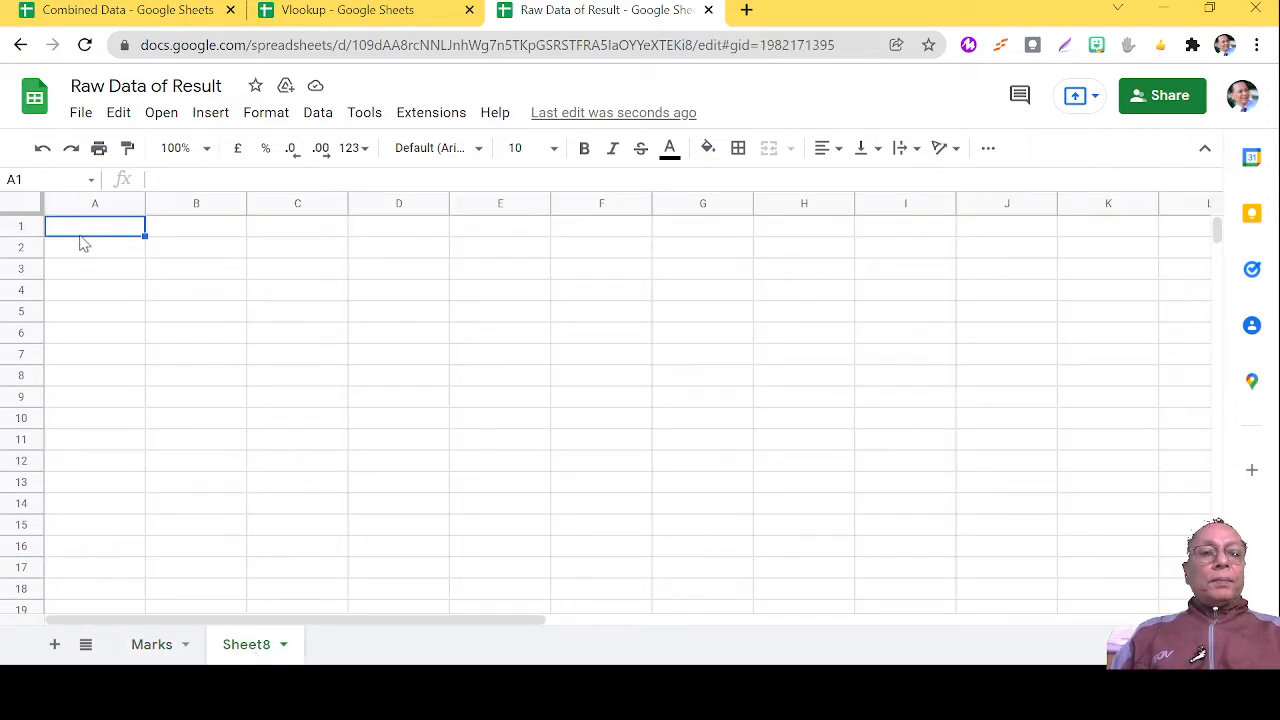
key(ctrl+v)
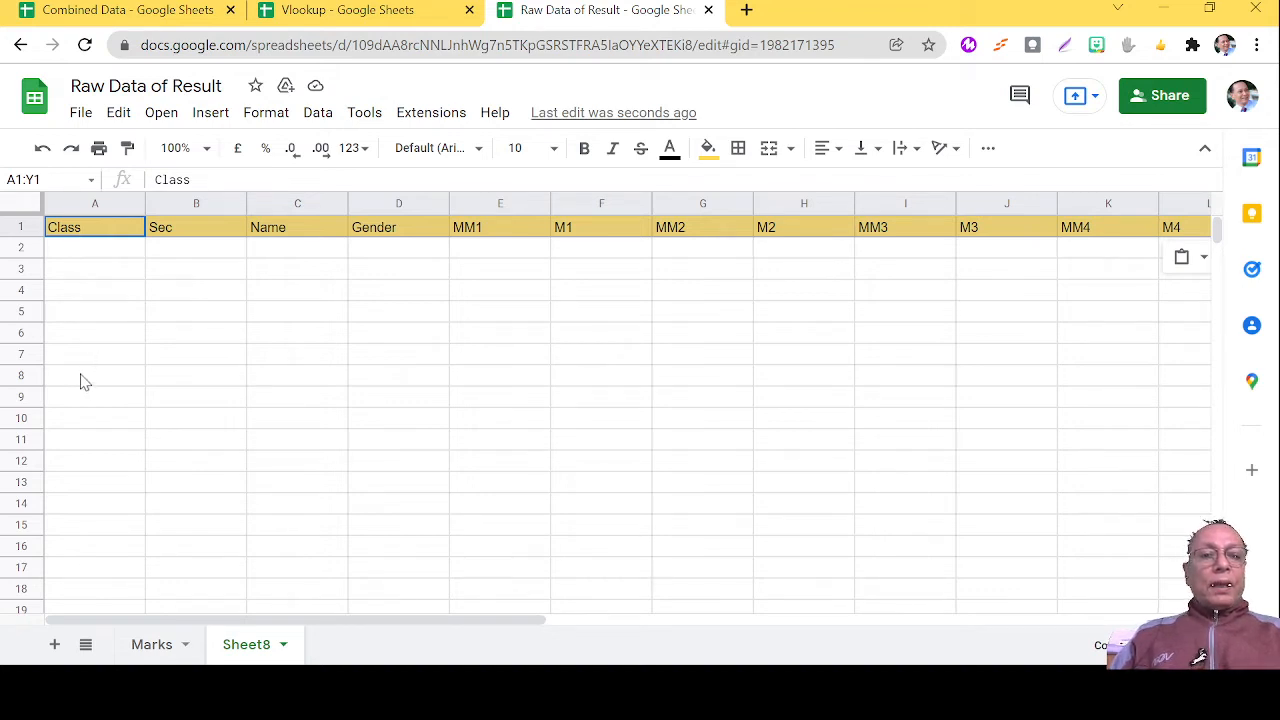
Step: Rename the new sheet as "Class 12" and return to the Marks sheet
click(284, 647)
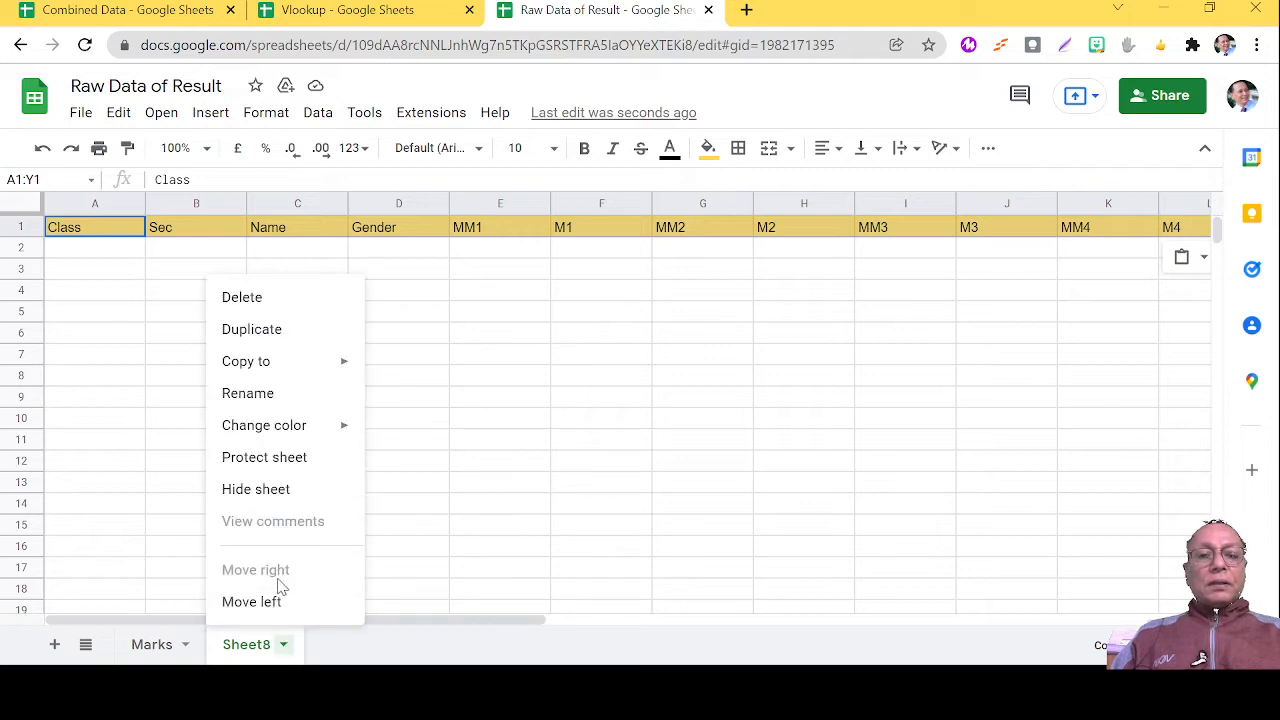
click(250, 394)
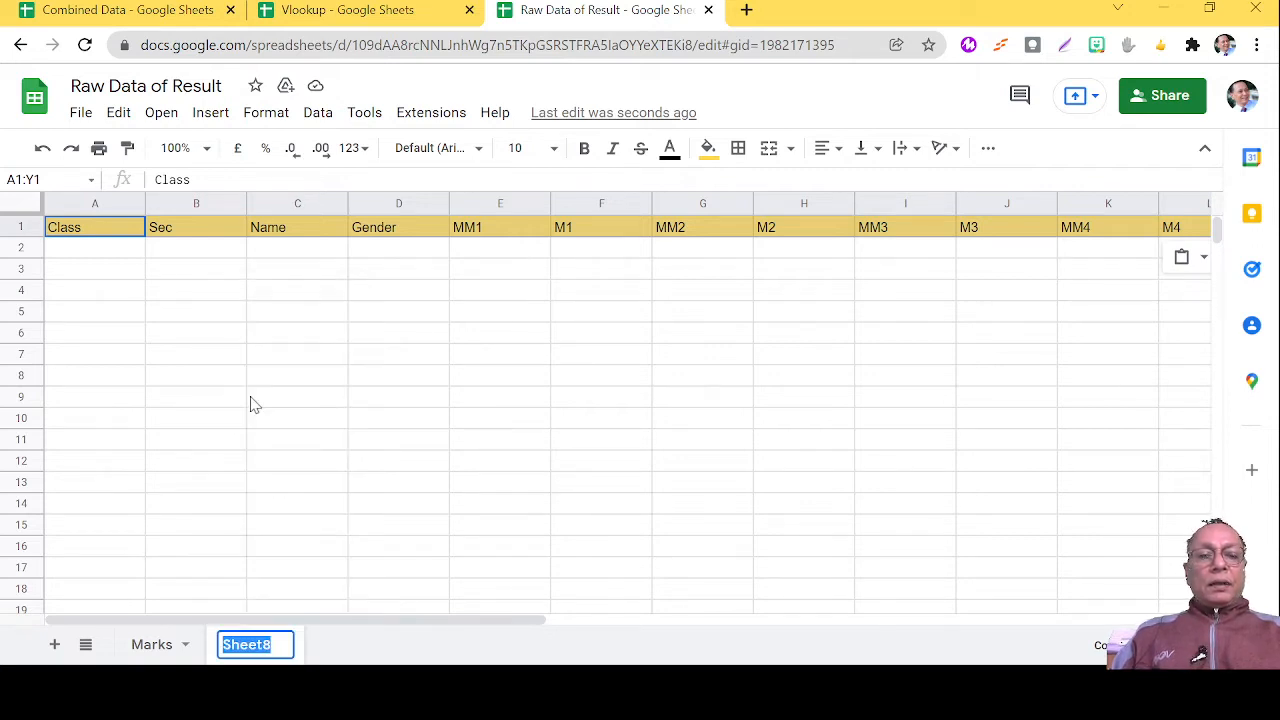
key(BackSpace)
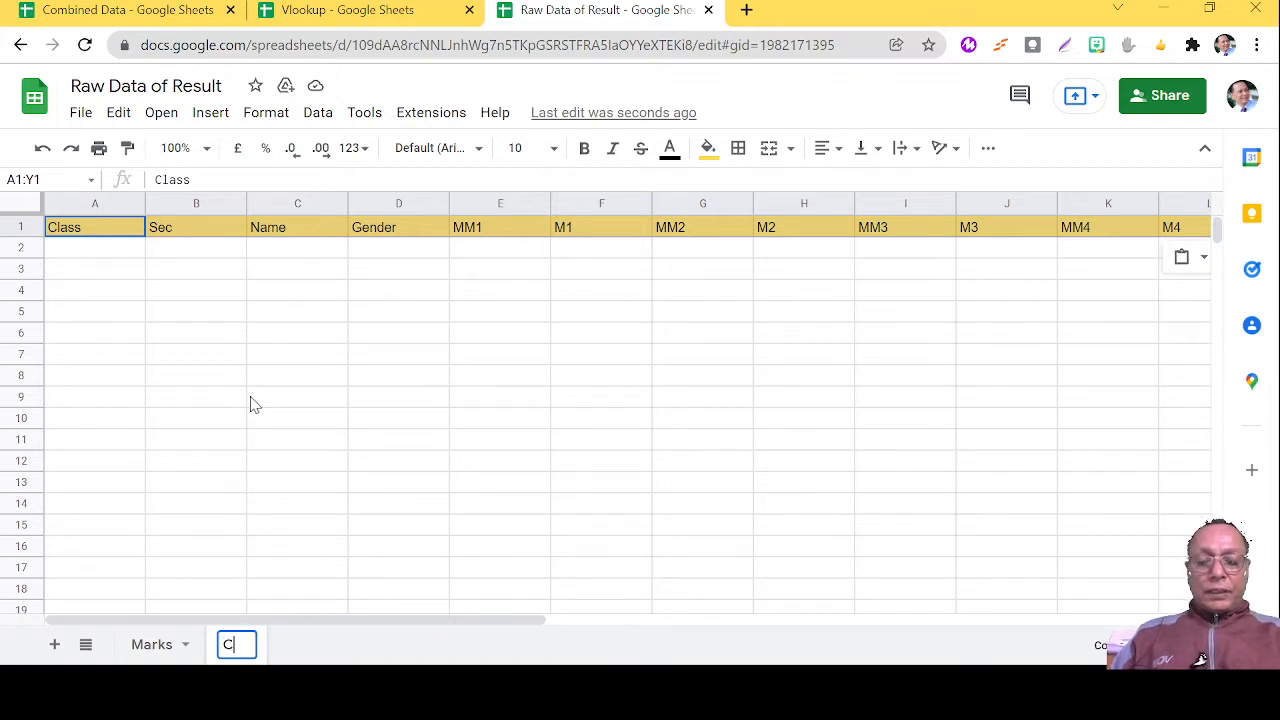
text(Class)
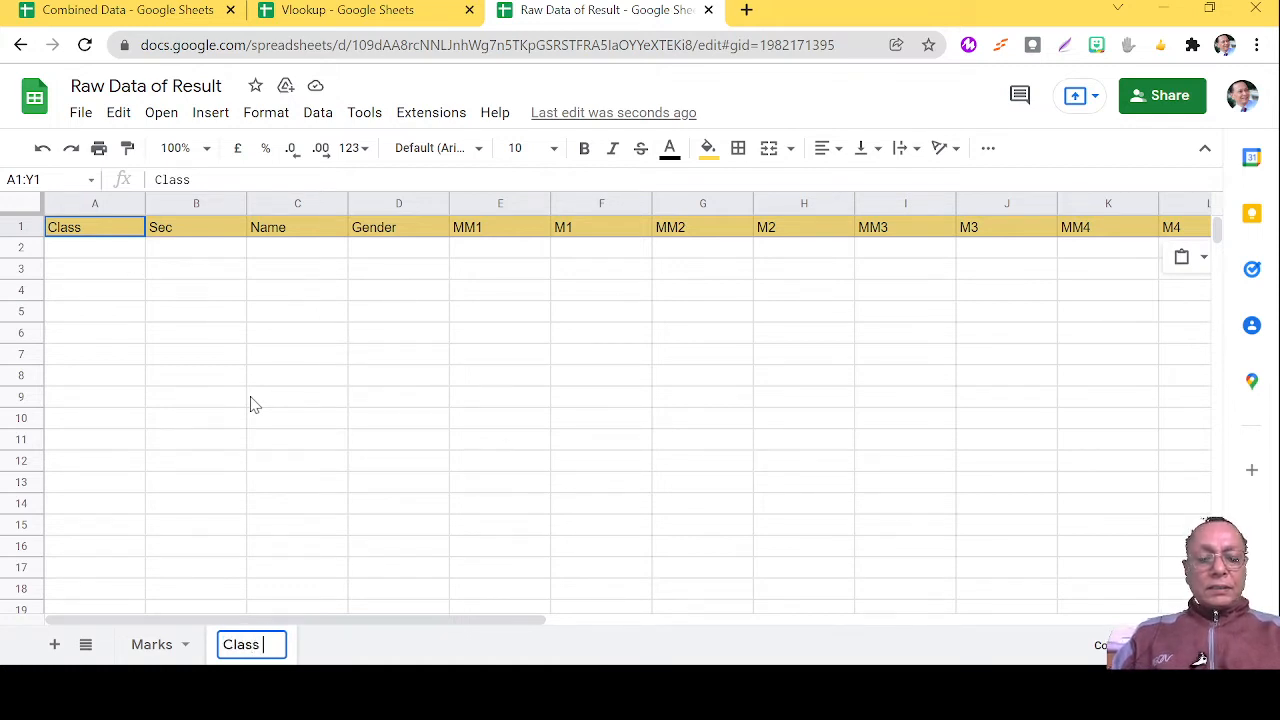
text( 12)
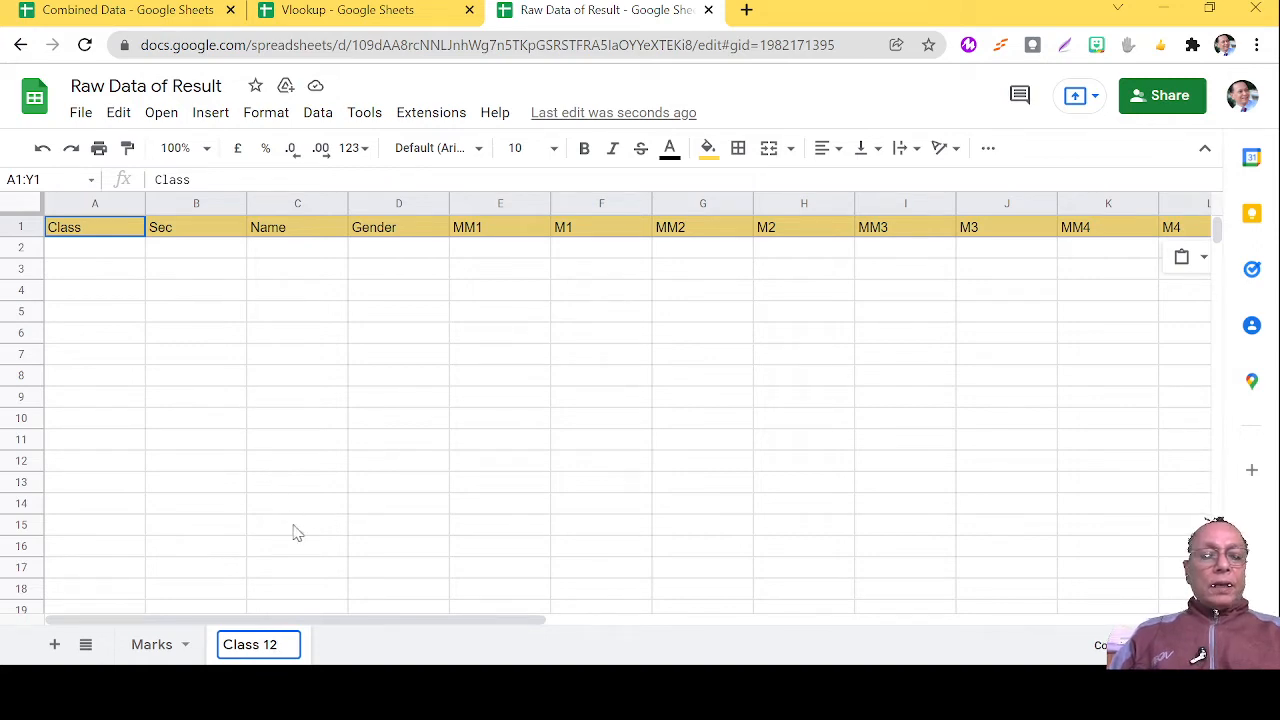
click(155, 648)
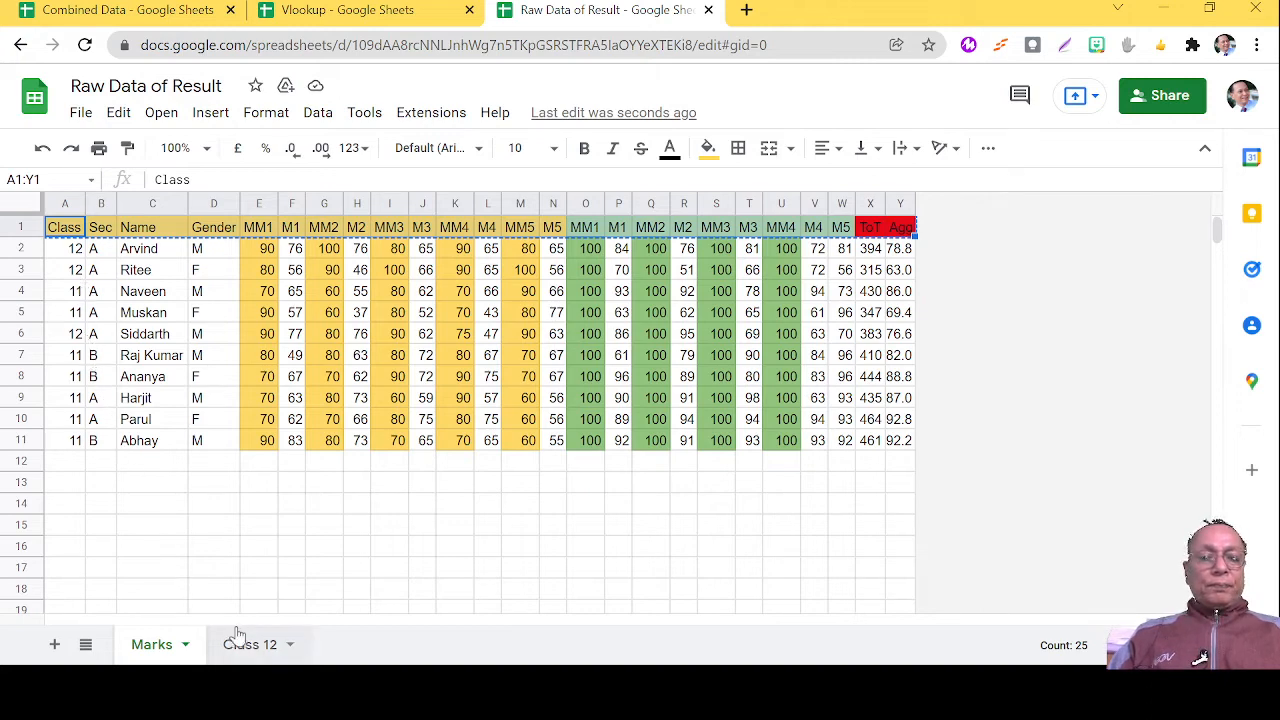
Step: Begin a FILTER formula in cell A2 of the Class 12 sheet, using Marks!A2:Y11 as its range
click(250, 657)
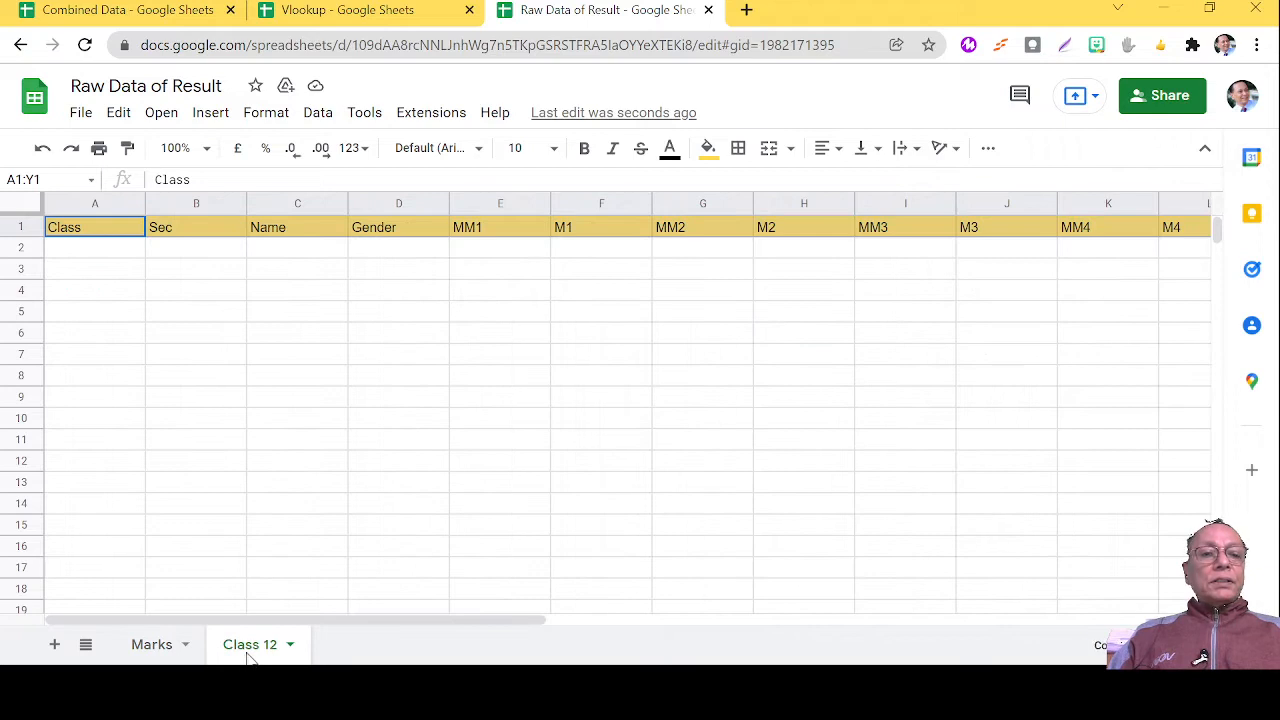
click(103, 252)
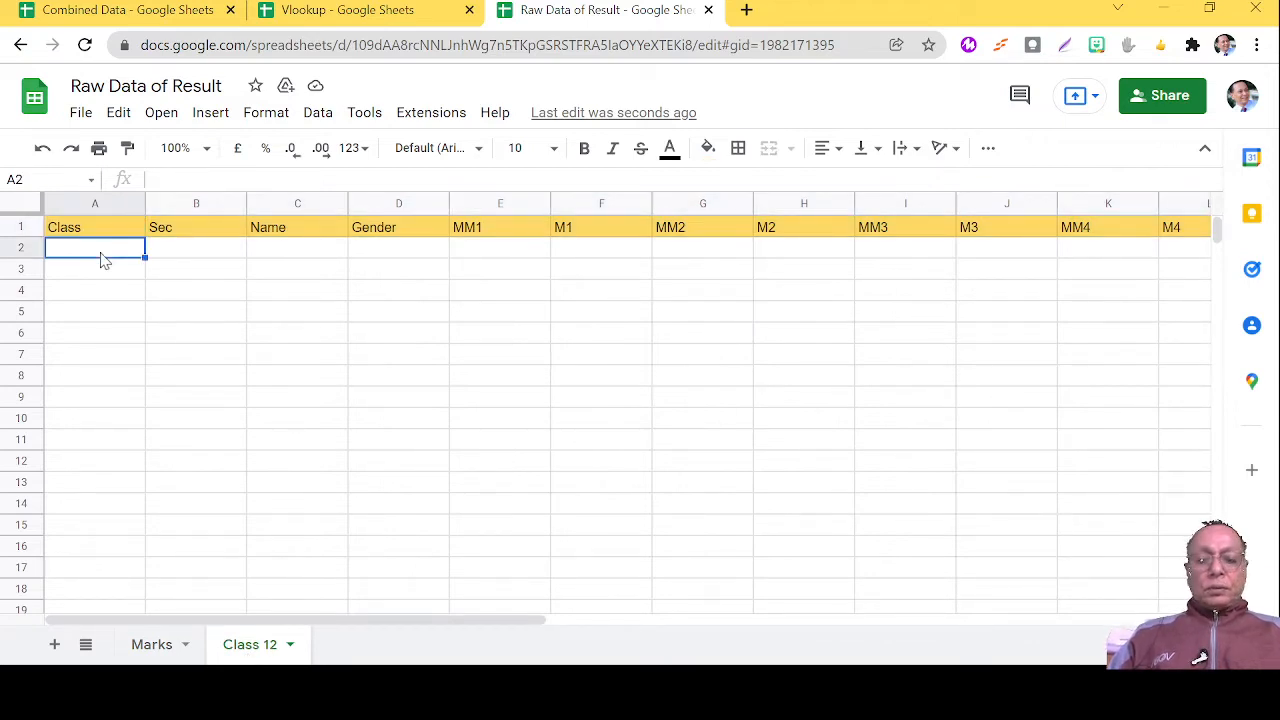
text(=)
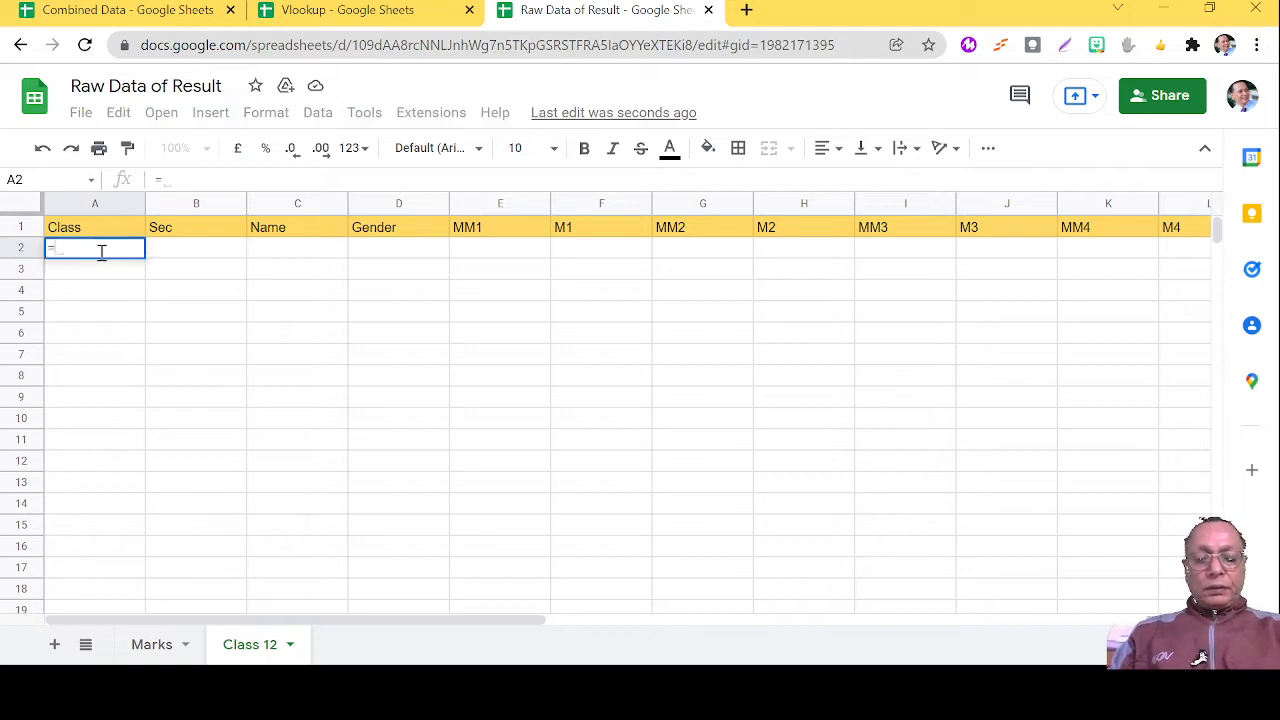
text(FILTER)
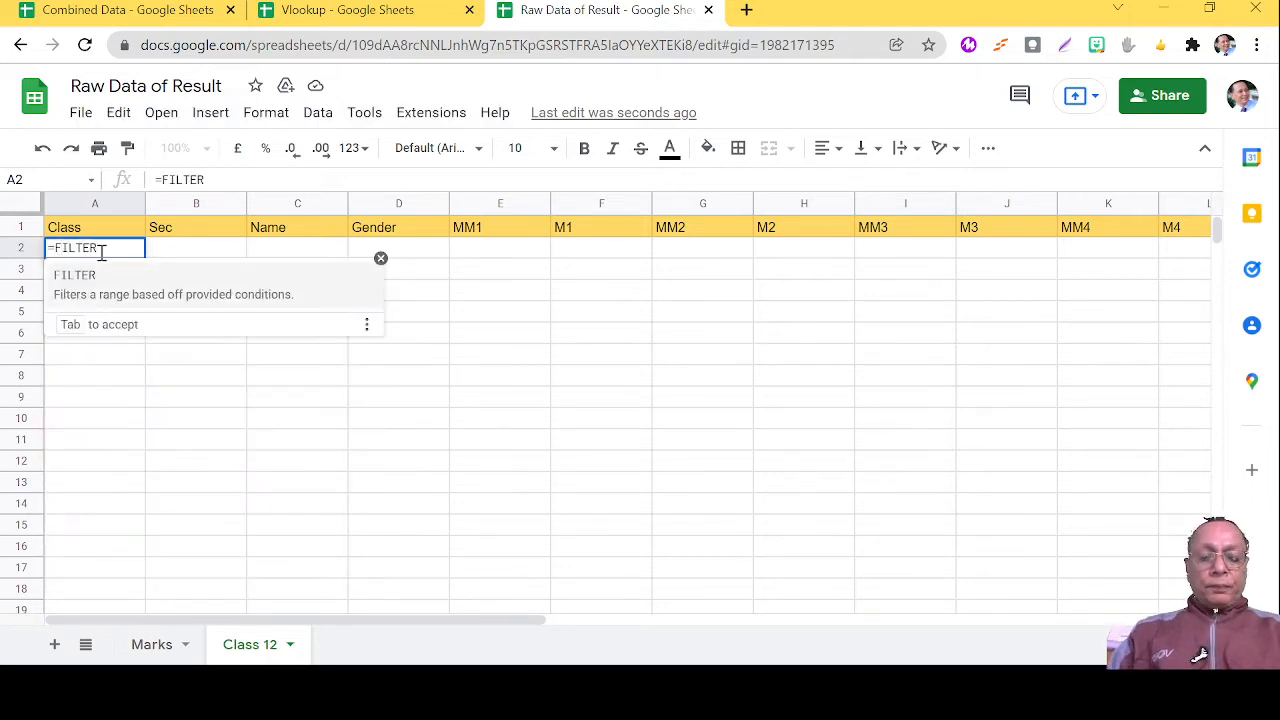
text(()
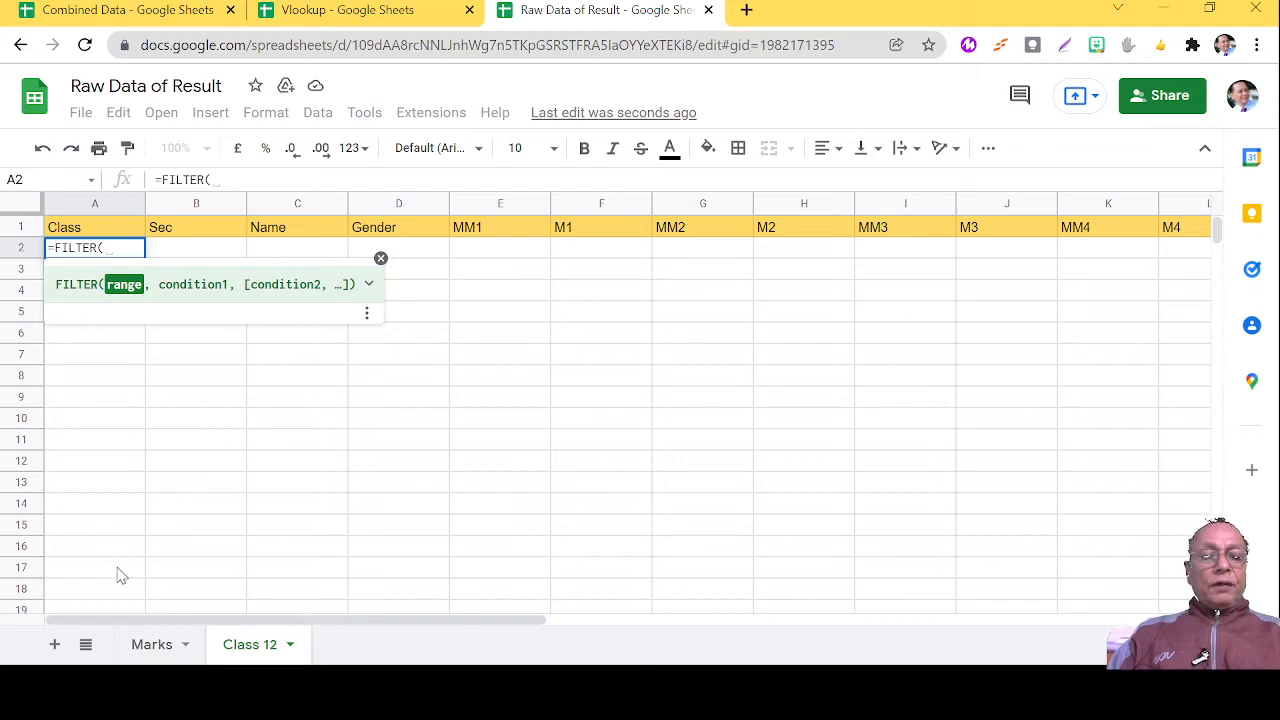
click(150, 645)
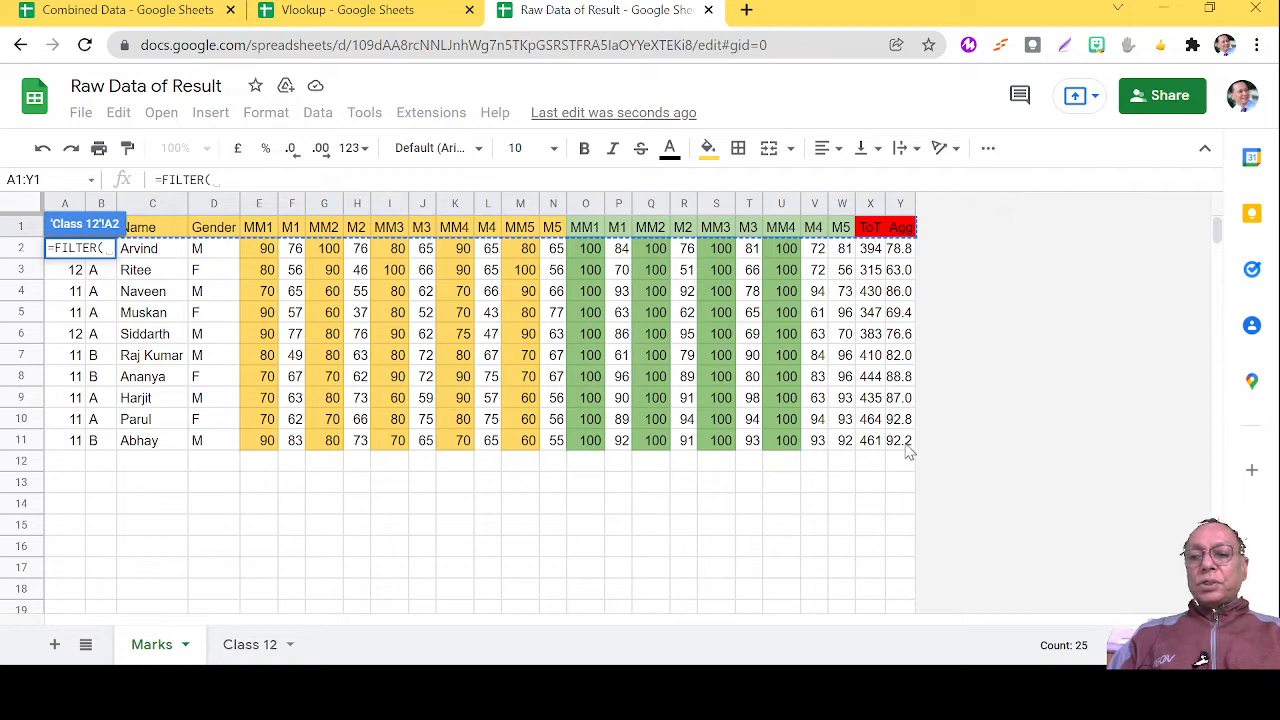
drag(906, 446, 65, 247)
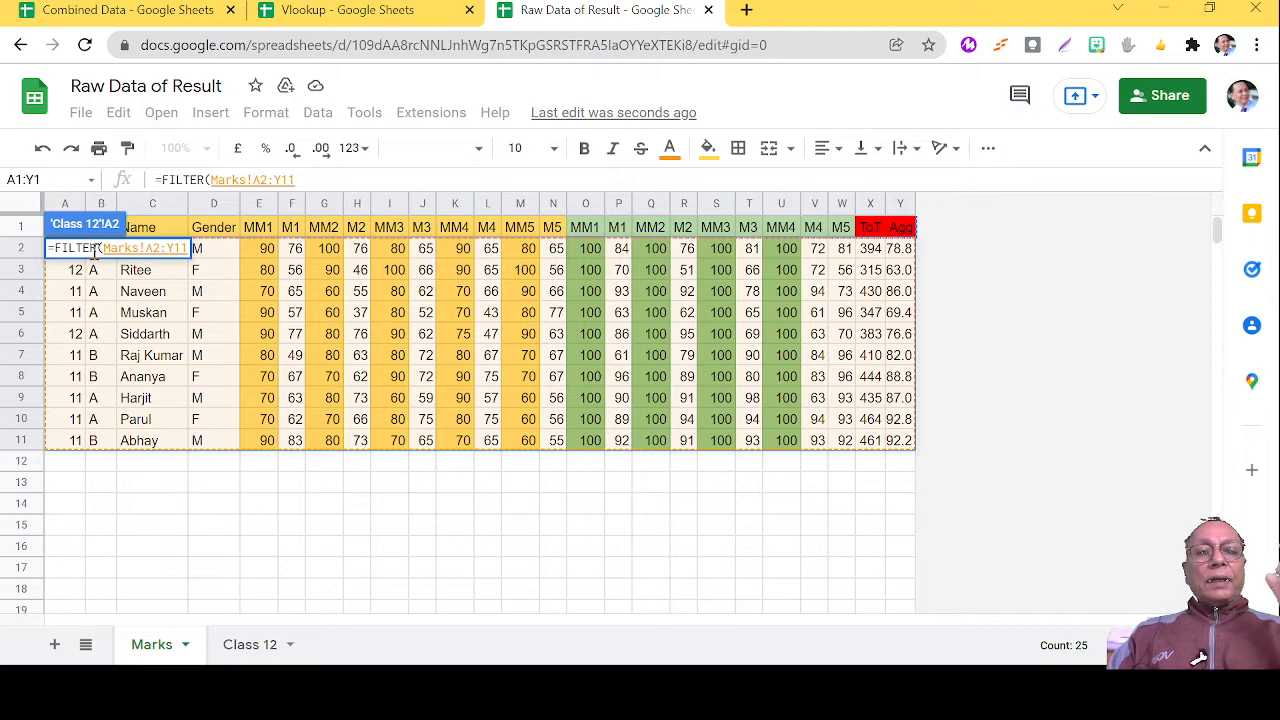
click(297, 179)
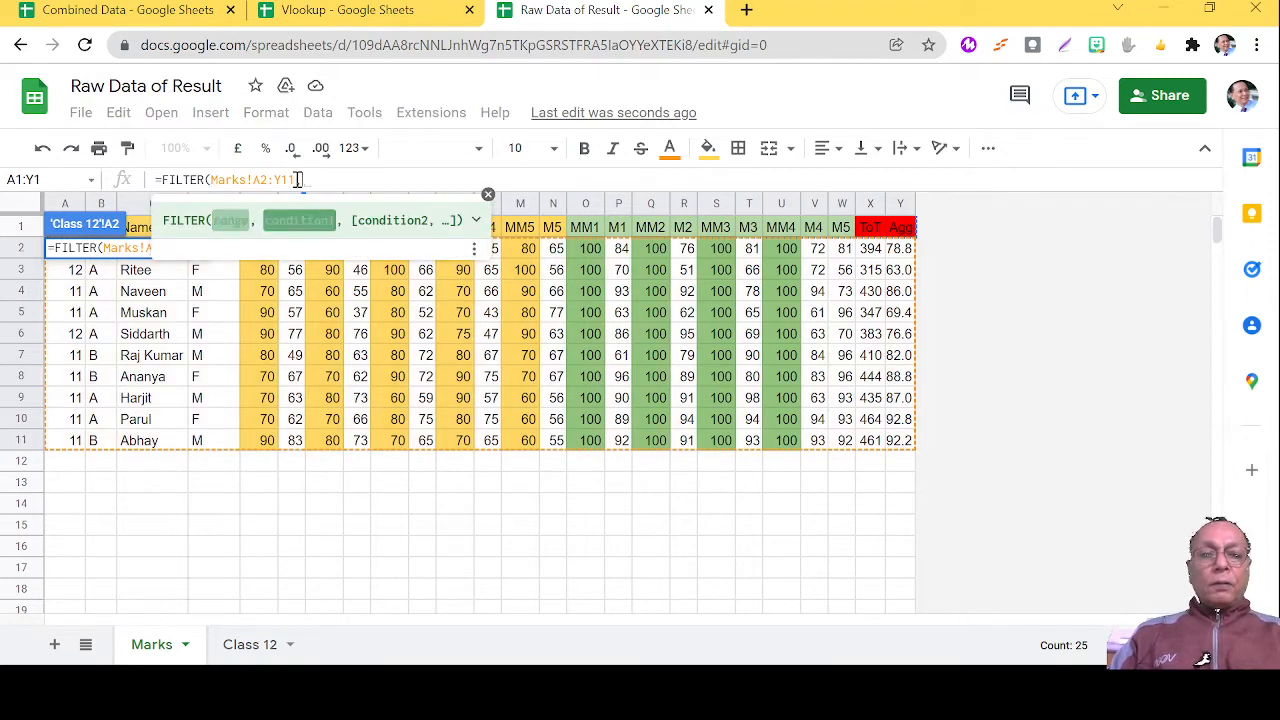
text(,)
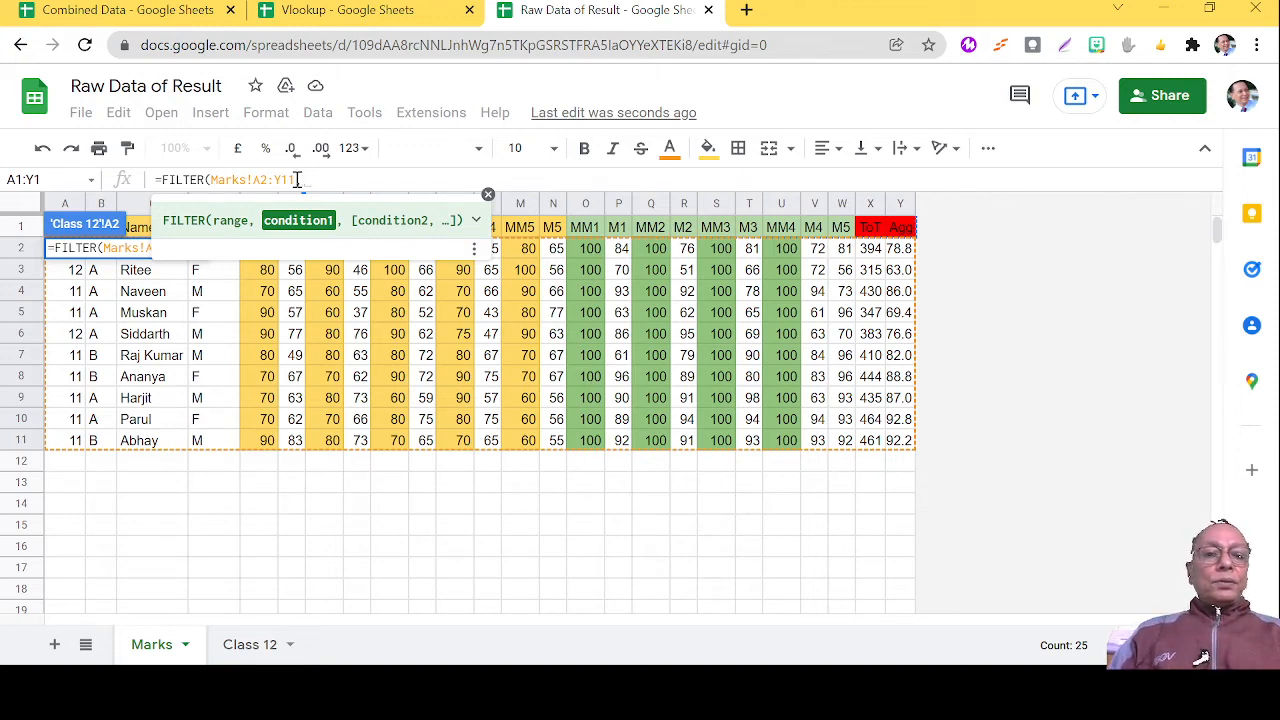
text(,)
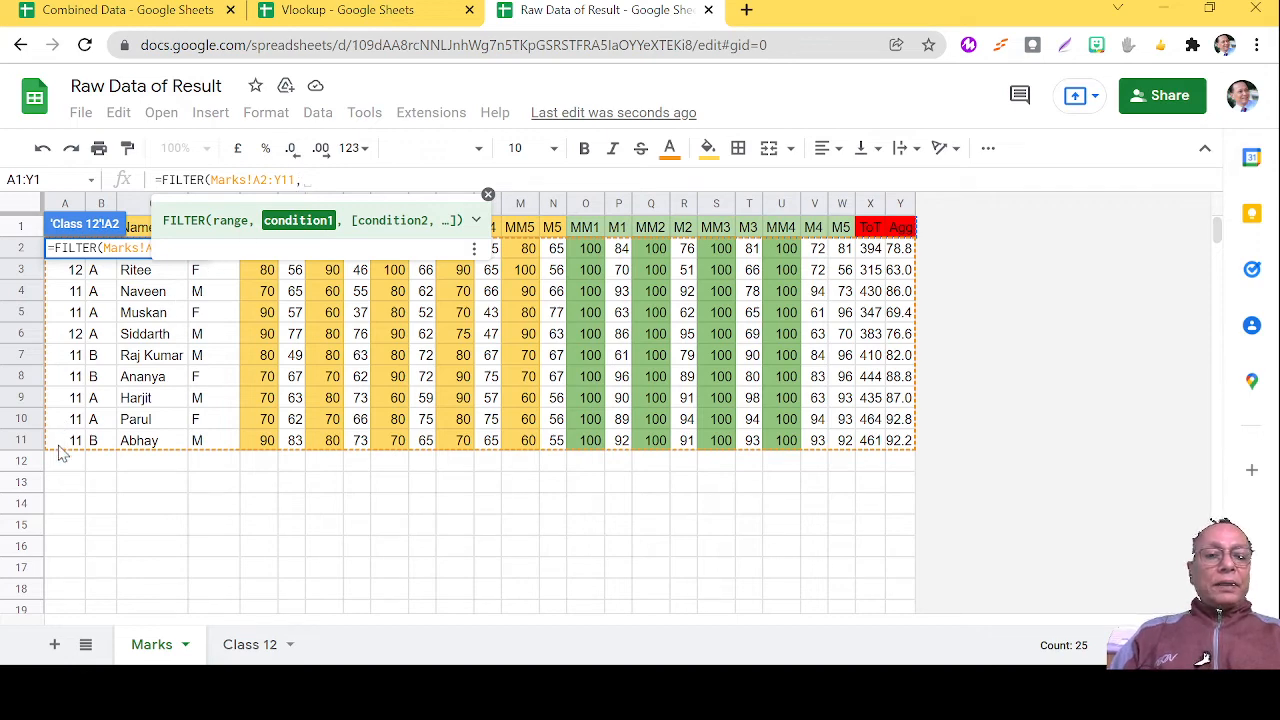
Step: Add the condition Marks!A1:A11=12 to the FILTER formula and close its parenthesis
drag(62, 444, 70, 238)
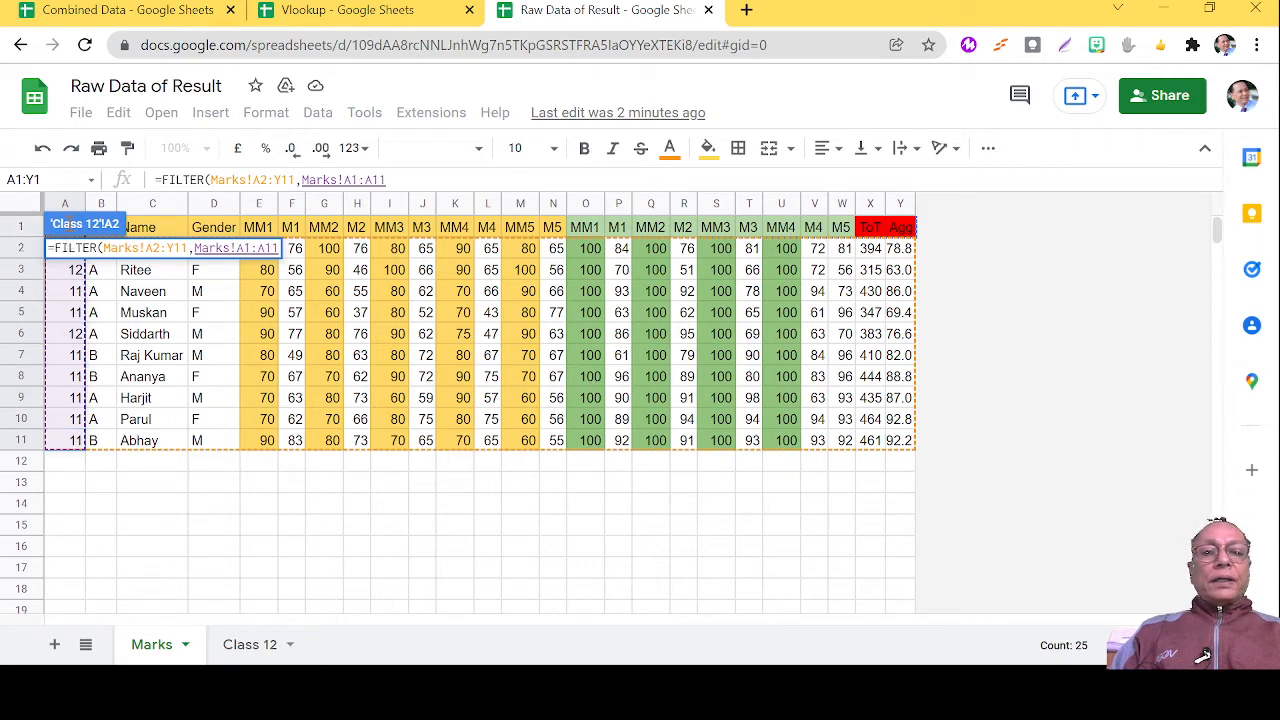
click(392, 179)
text(=12)
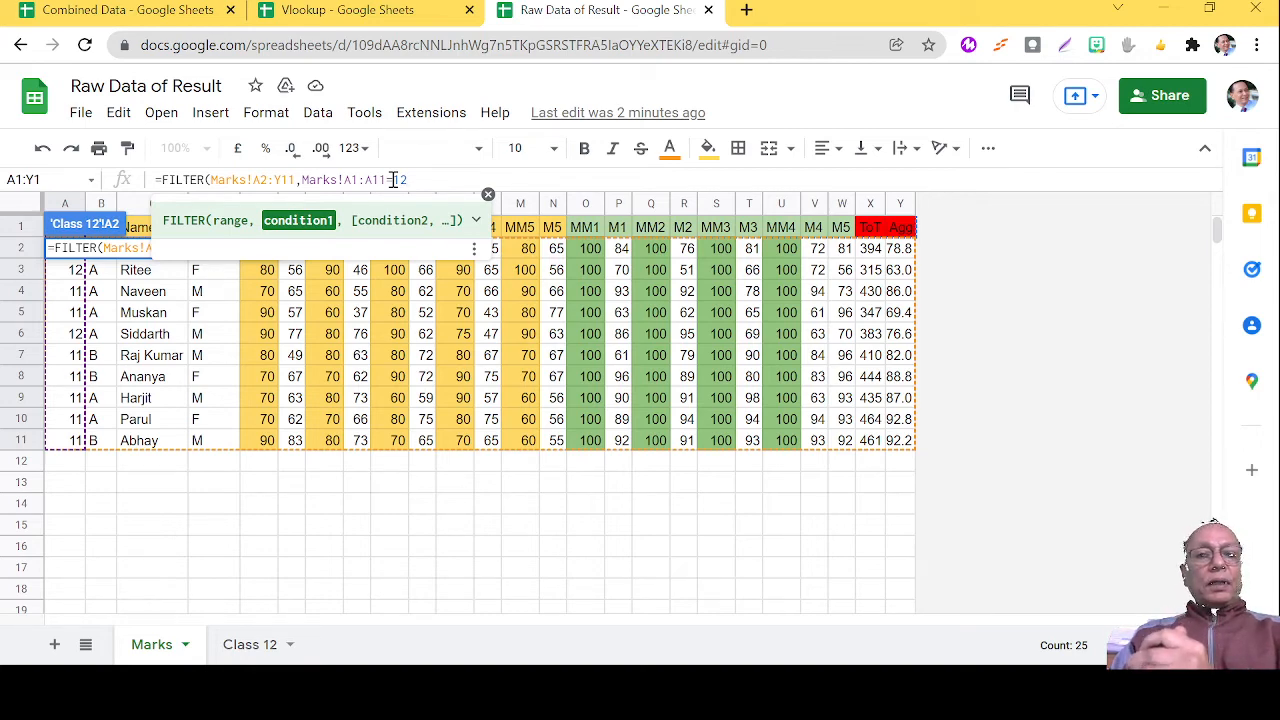
text())
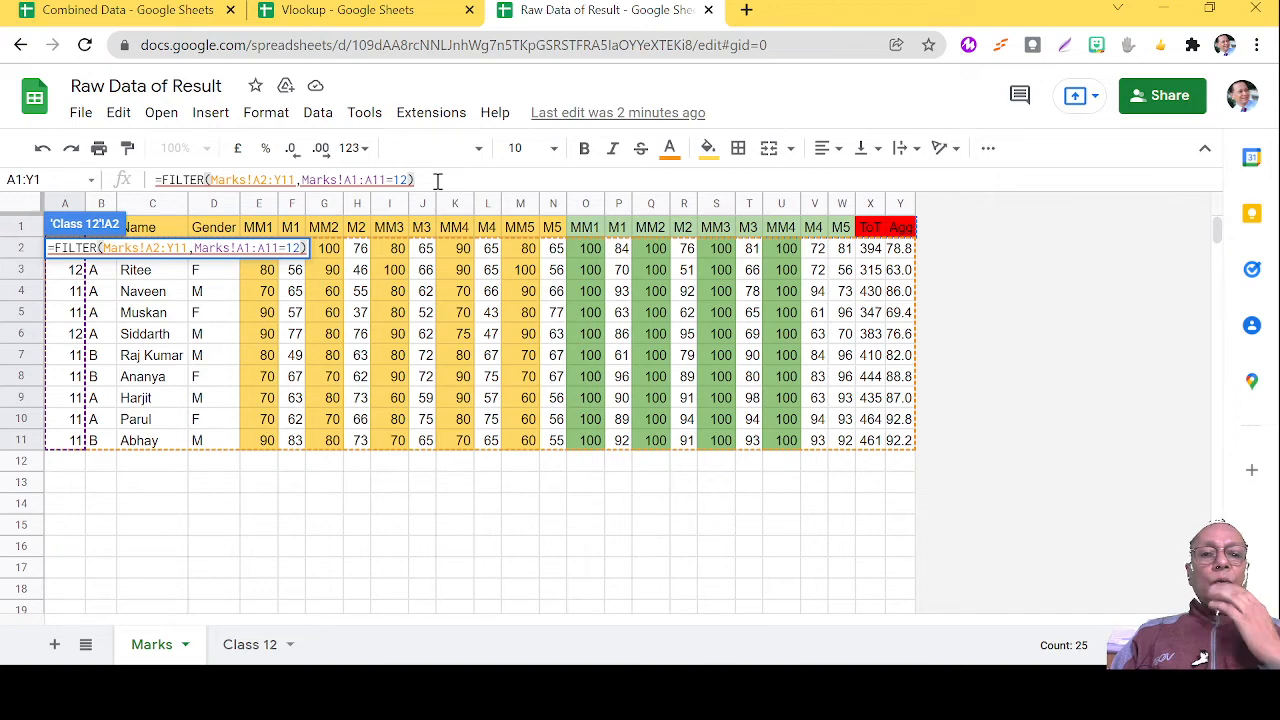
click(357, 179)
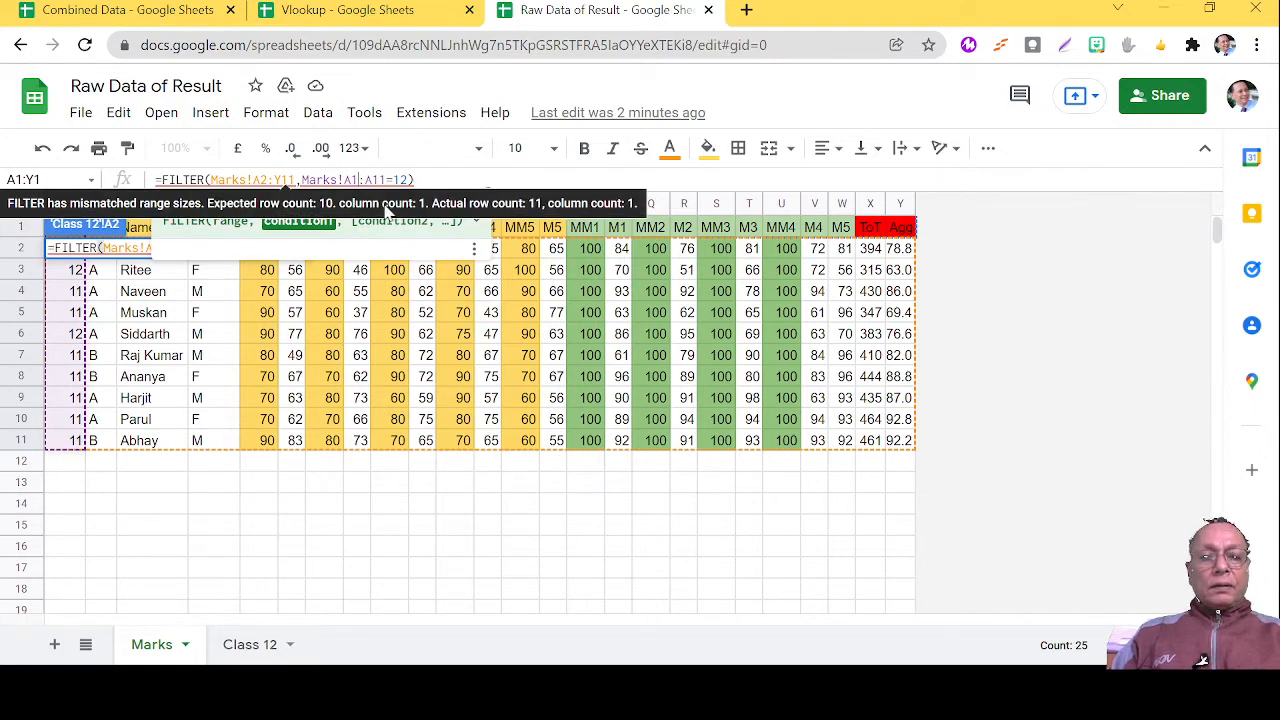
text(2)
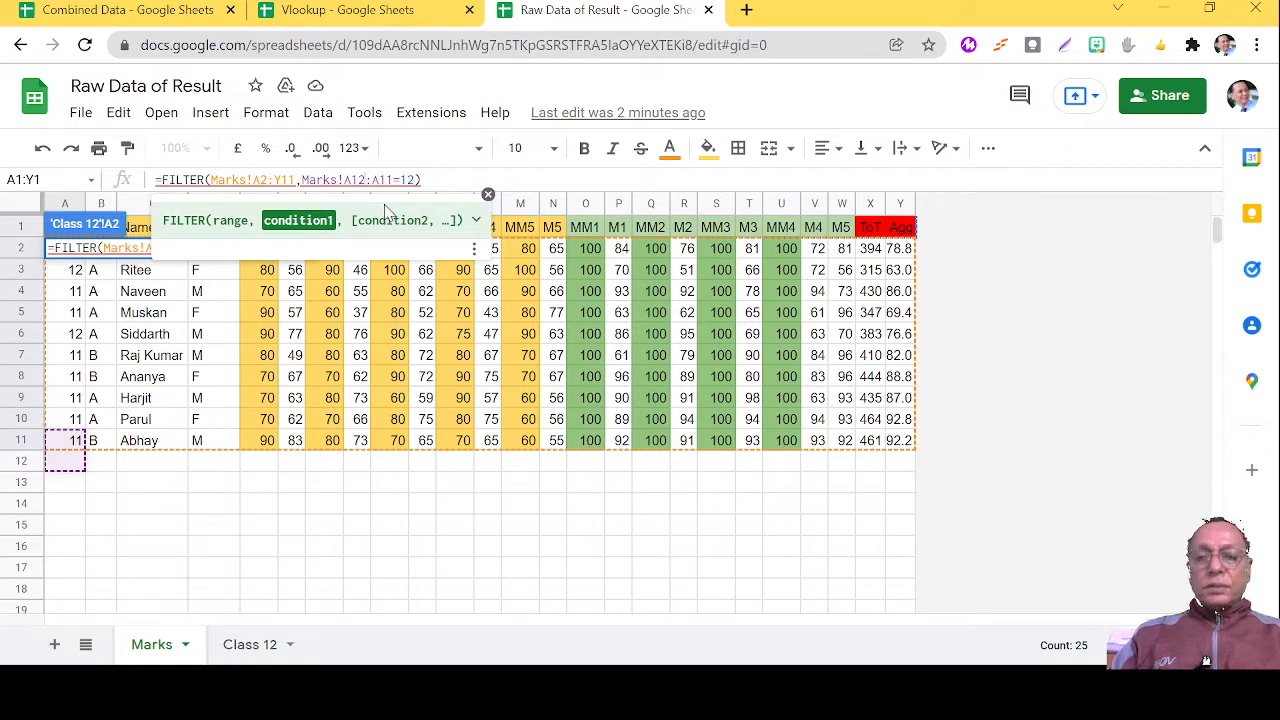
key(BackSpace)
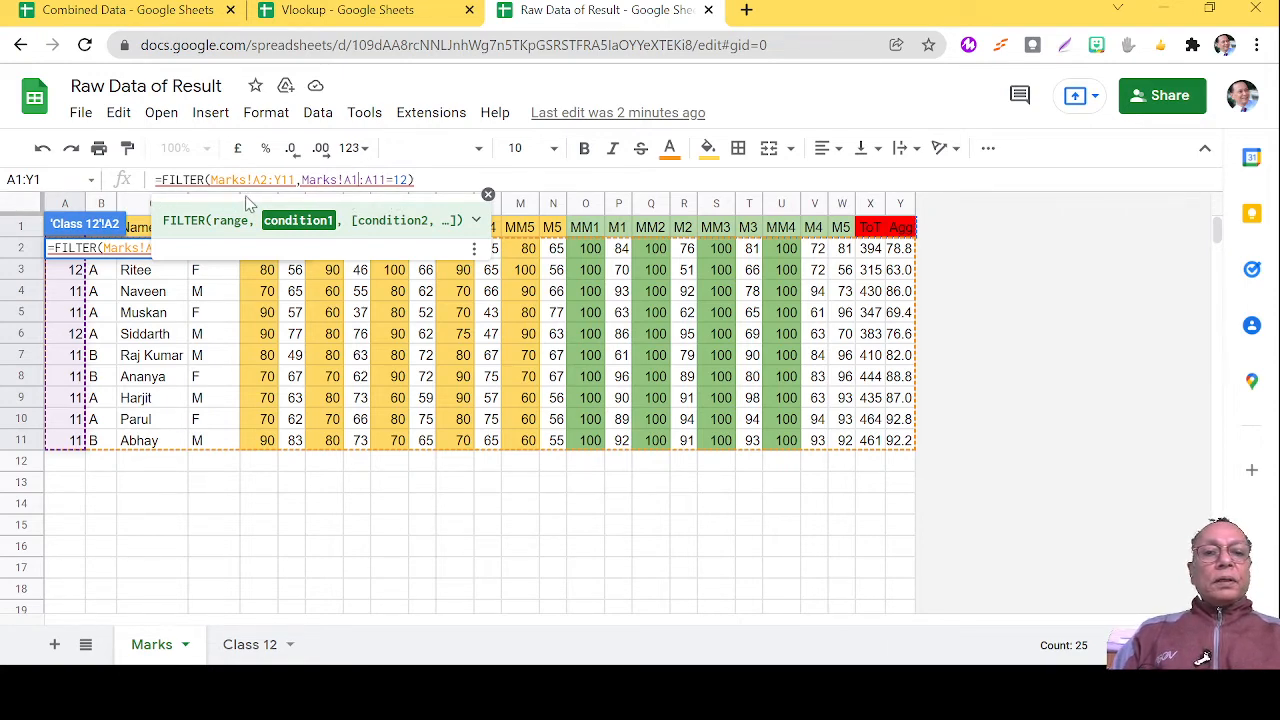
Step: Commit the FILTER formula in A2 of Class 12, and correct its data range to Marks!A1:Y11
click(457, 183)
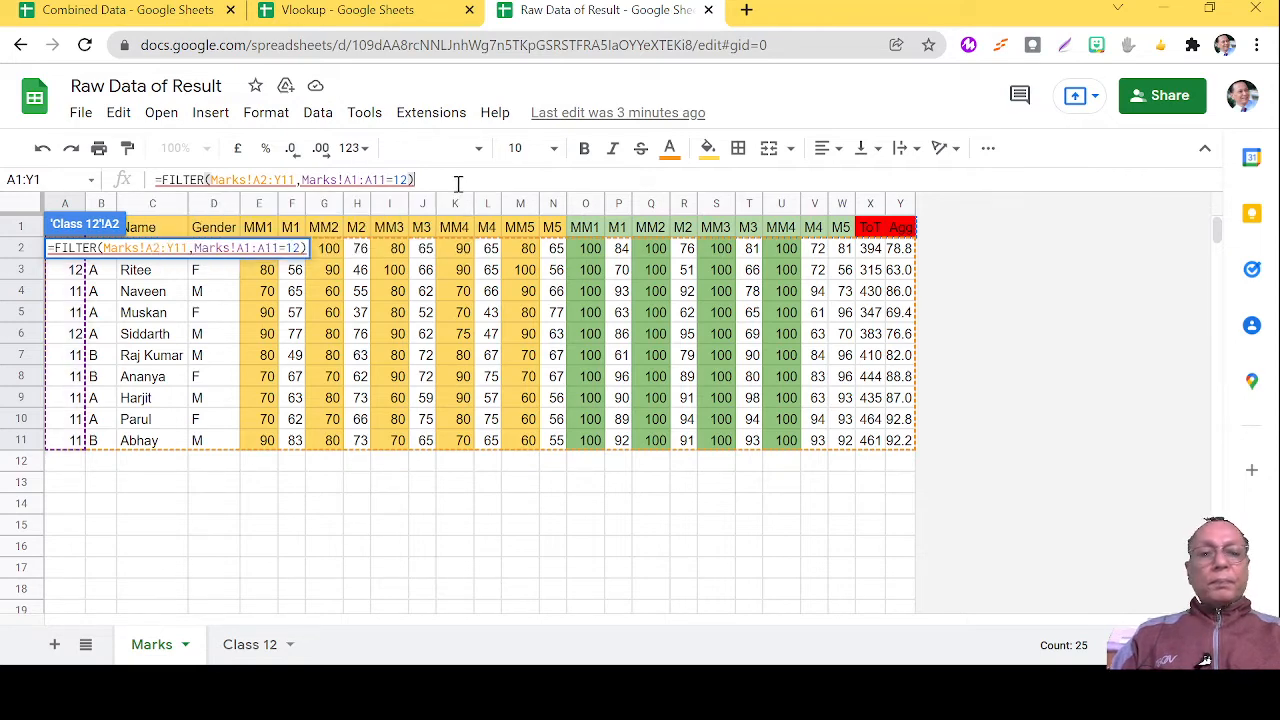
key(Return)
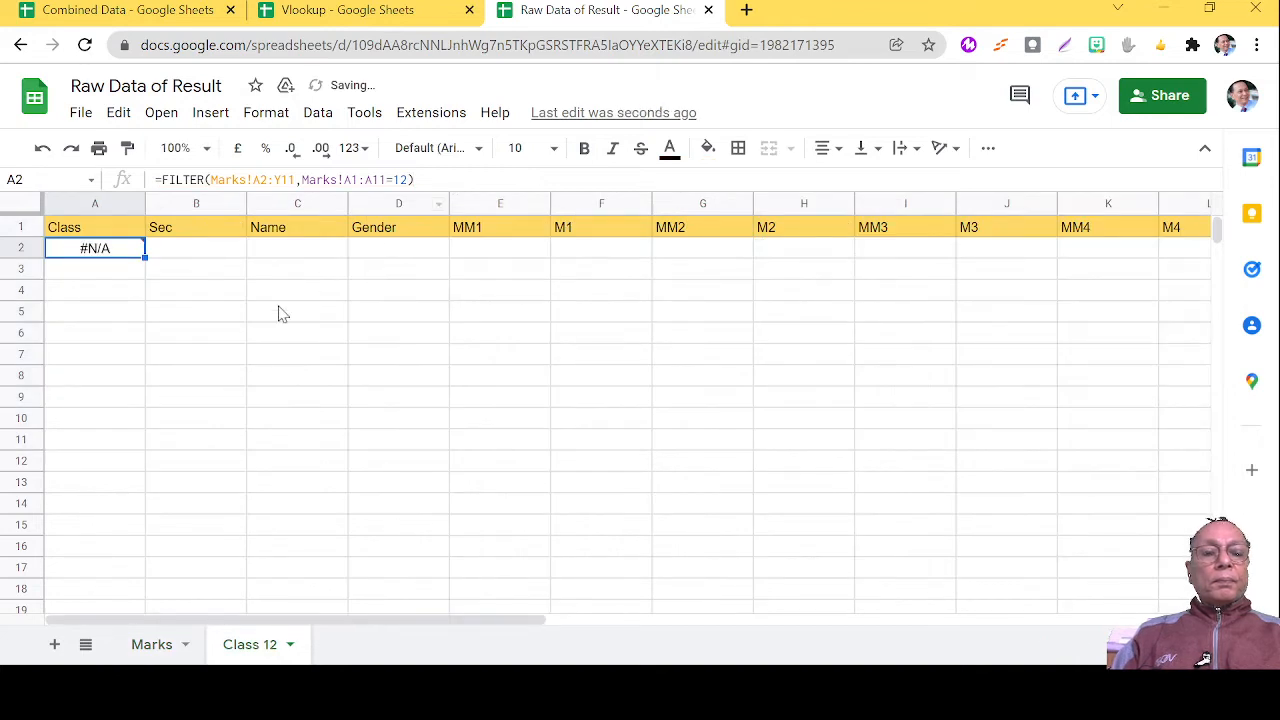
double_click(84, 255)
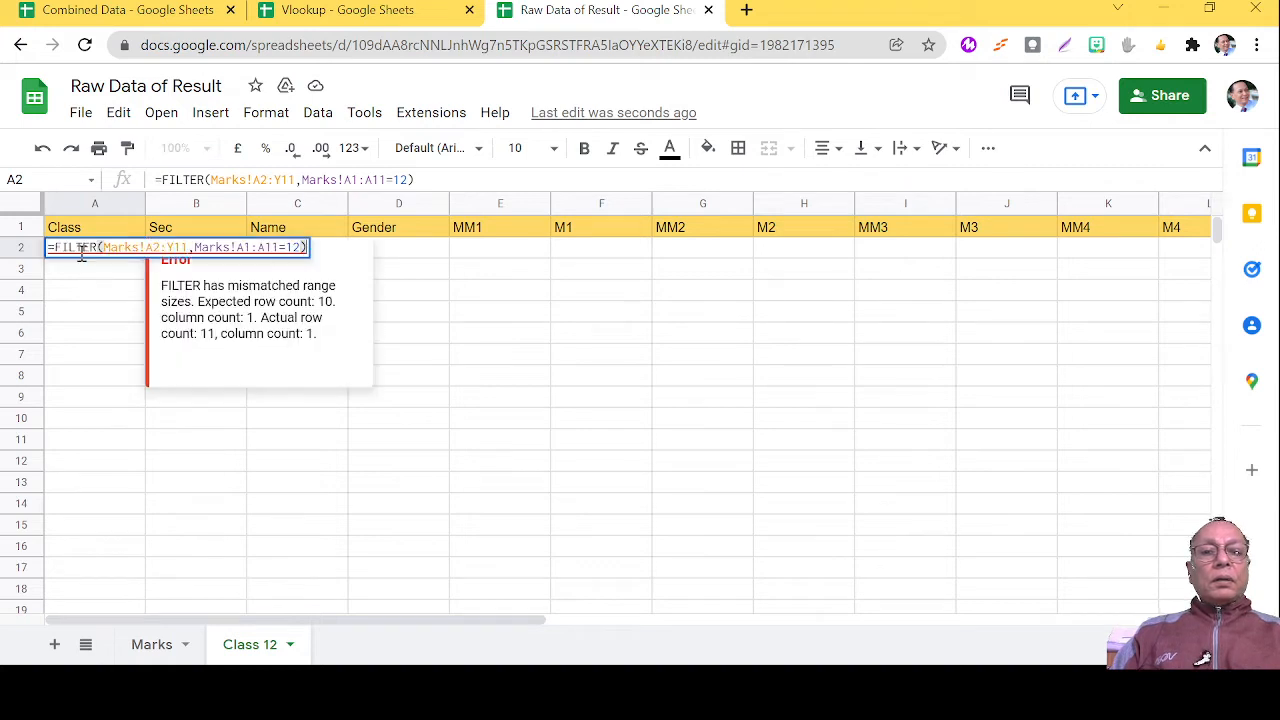
click(157, 248)
key(BackSpace)
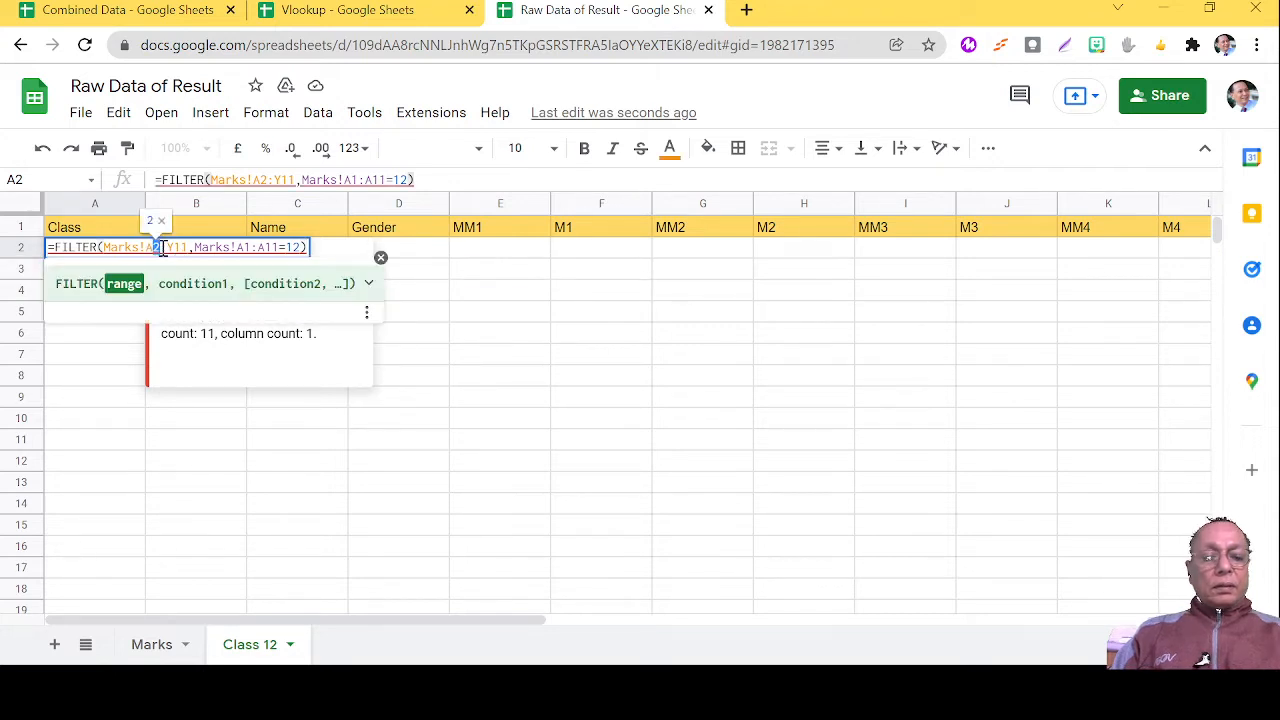
text(1)
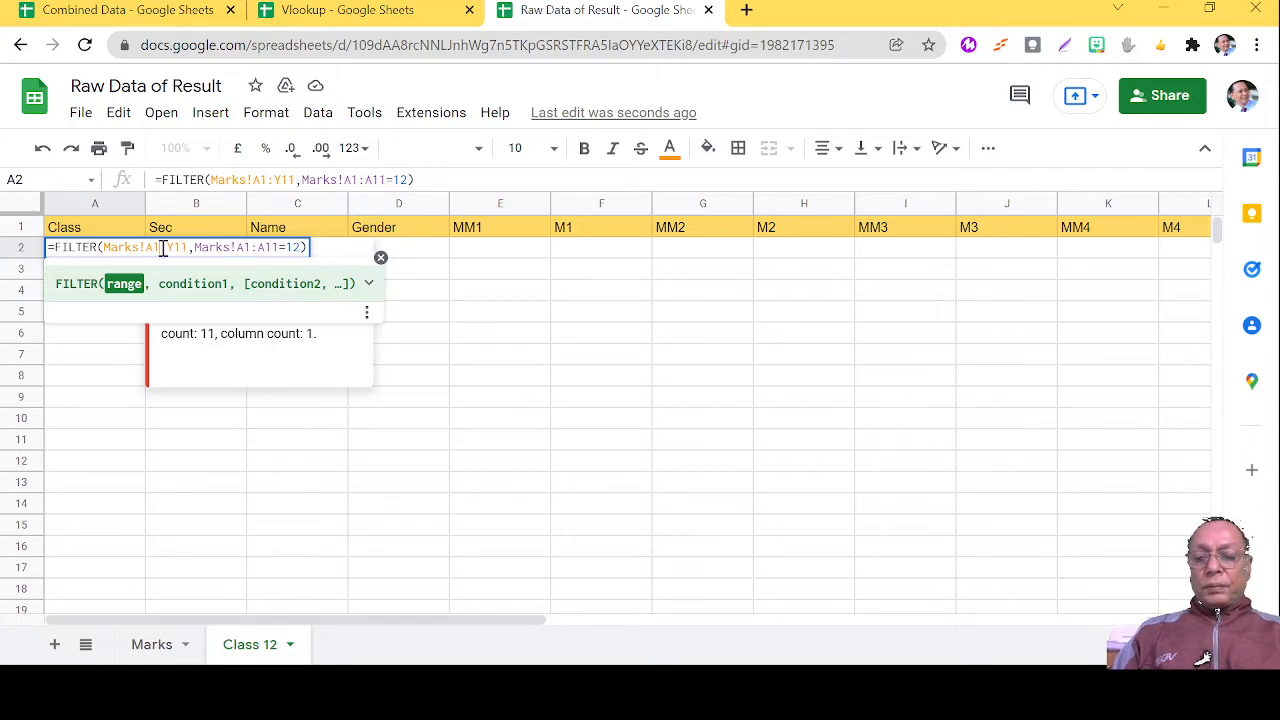
key(Return)
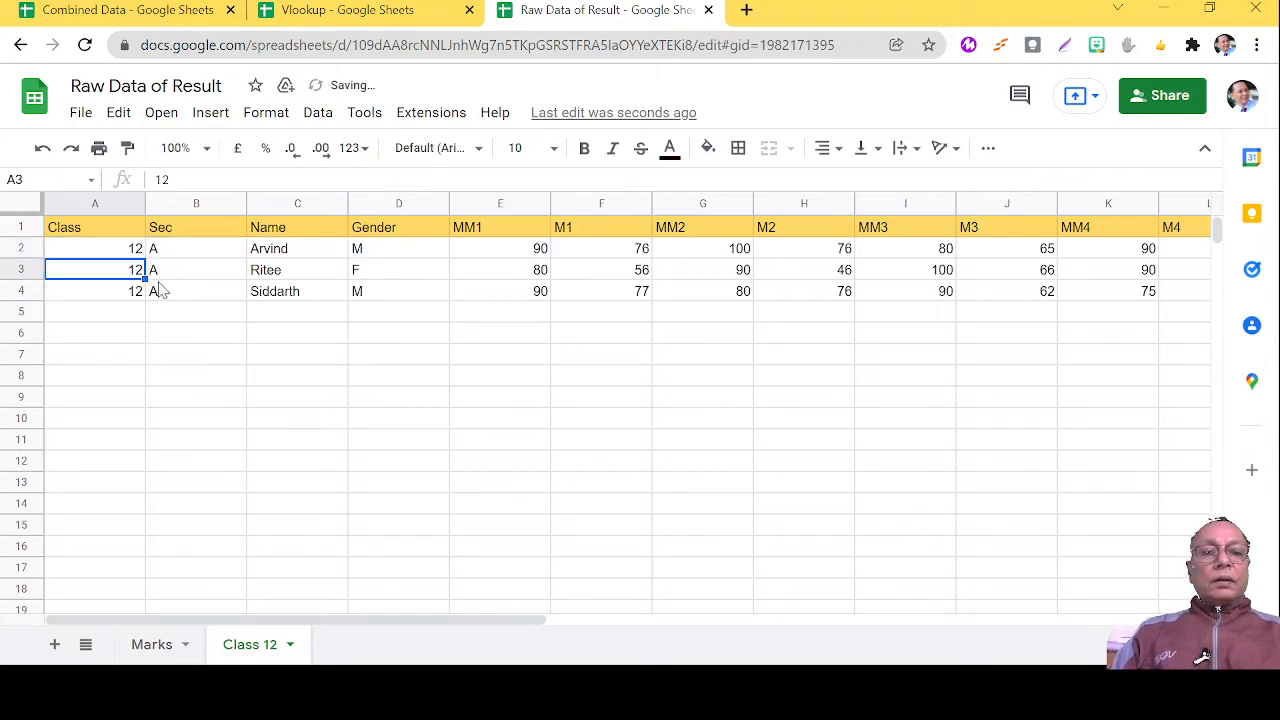
Step: Review the FILTER formula in A2 of the Class 12 sheet and compare the extracted rows with the Marks sheet
click(124, 248)
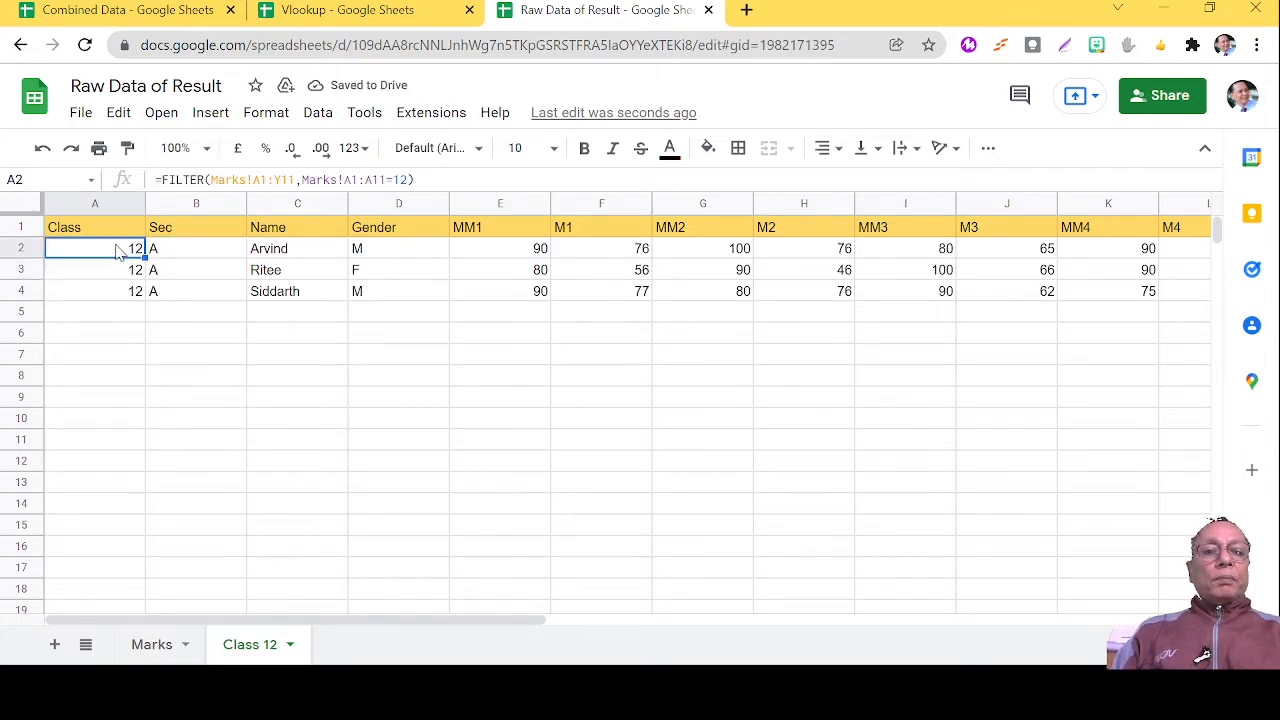
click(250, 181)
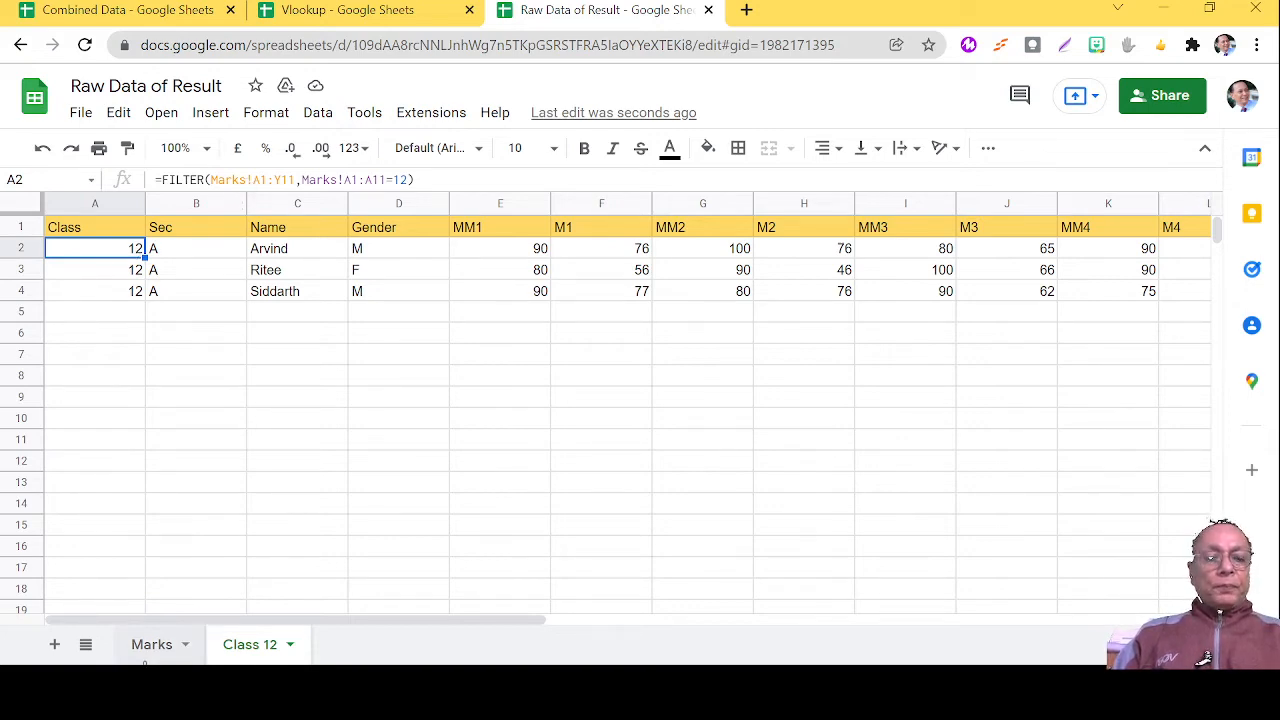
click(150, 648)
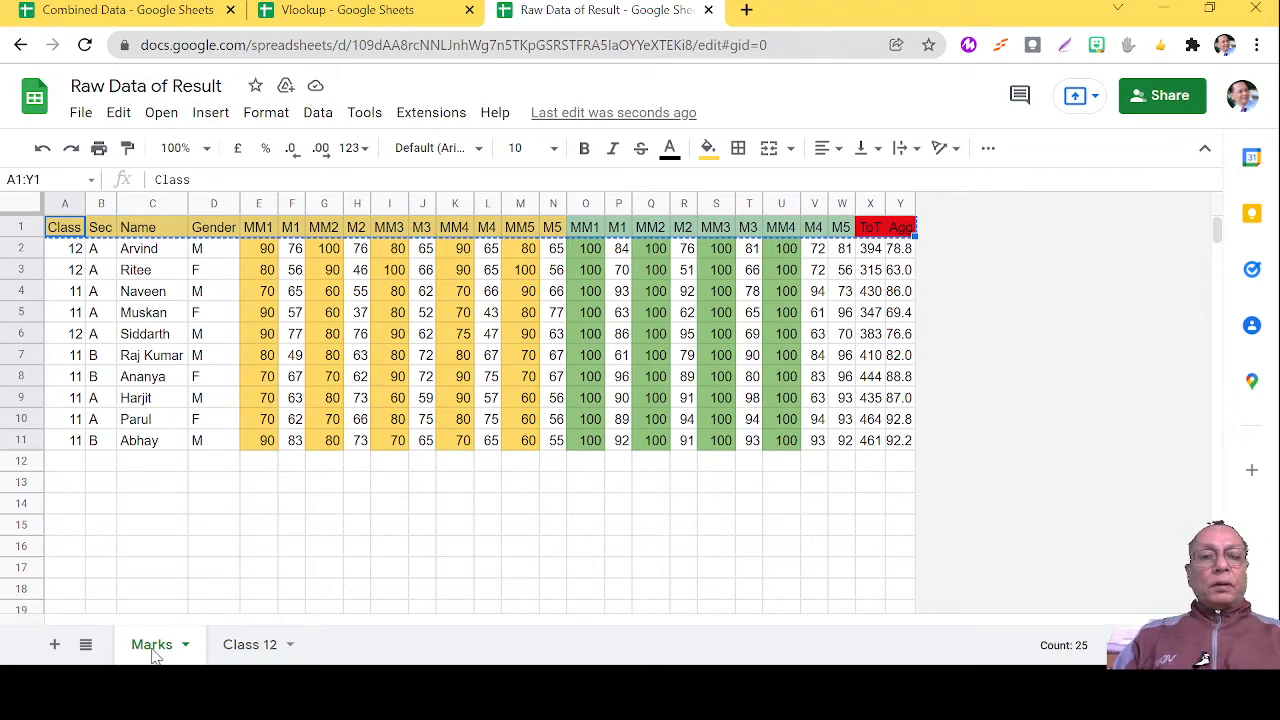
click(240, 645)
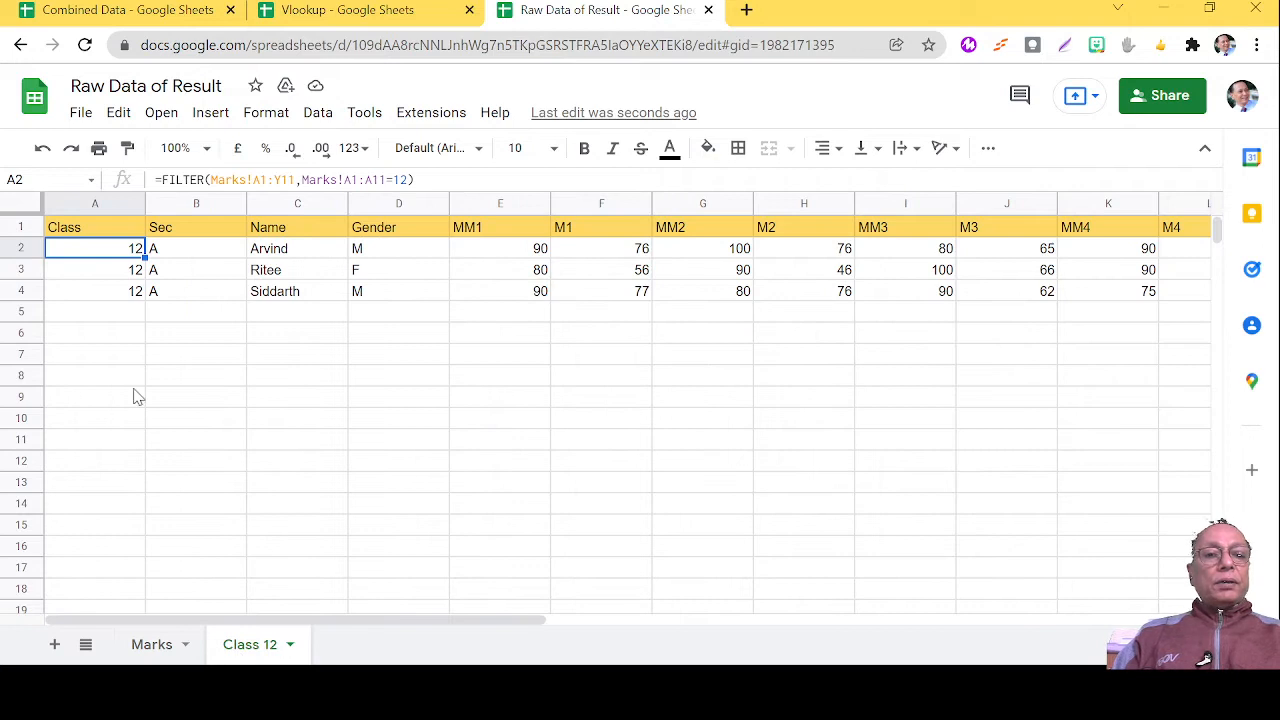
Step: Begin wrapping the FILTER formula in A2 of Class 12 in a SORT function, using the filtered rows as its range
click(163, 181)
text(SORT)
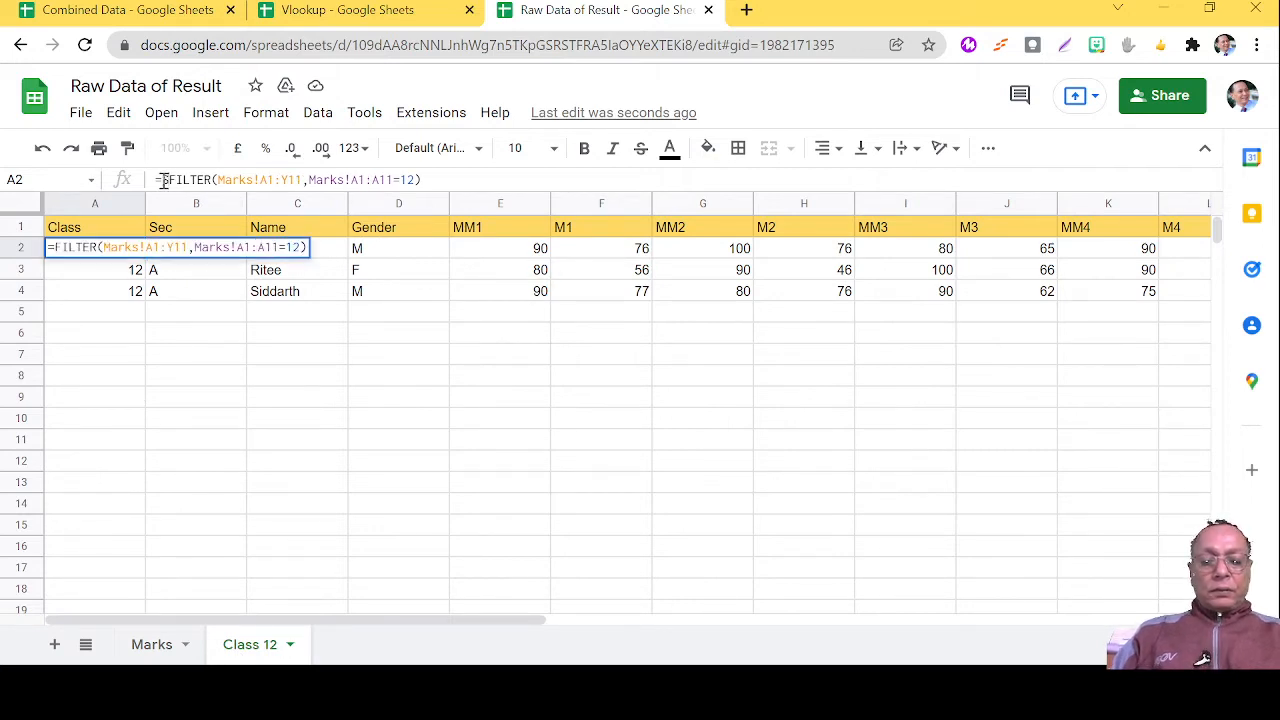
text(()
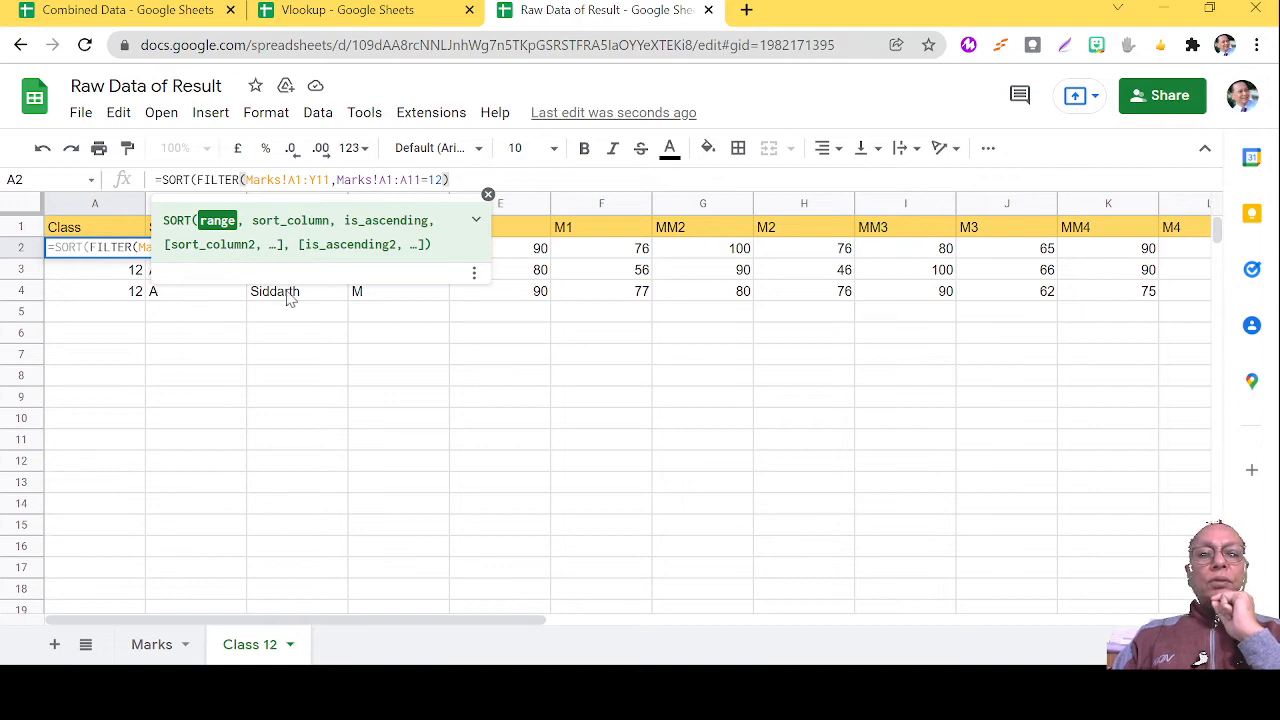
Step: Complete the SORT function with sort column 3 and is_ascending 1, close its parenthesis, and commit the formula
text(,2)
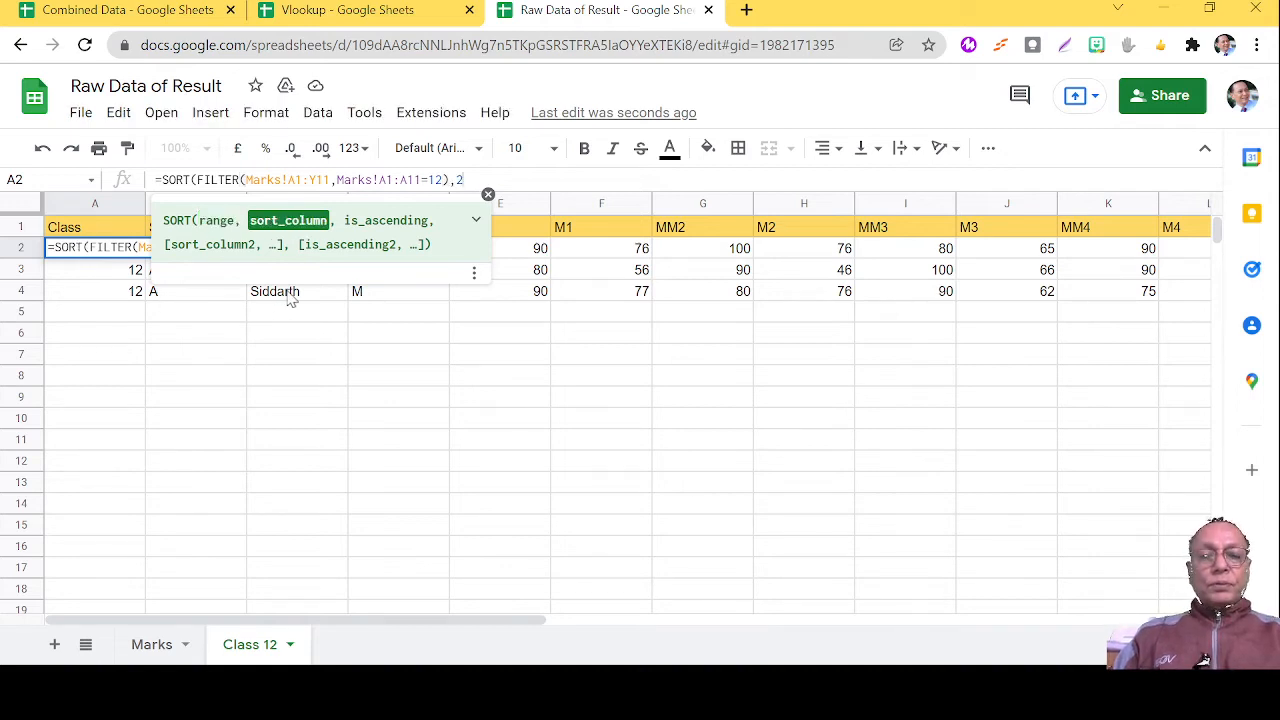
key(BackSpace)
text(3)
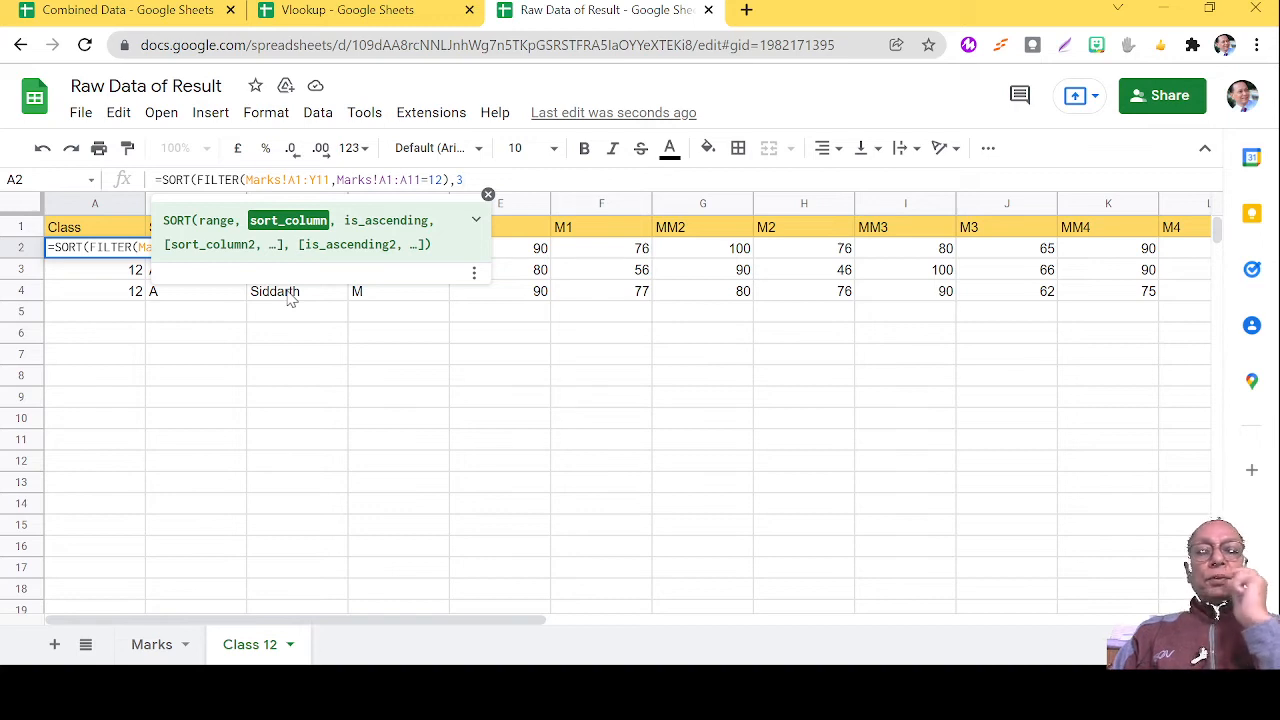
text(,)
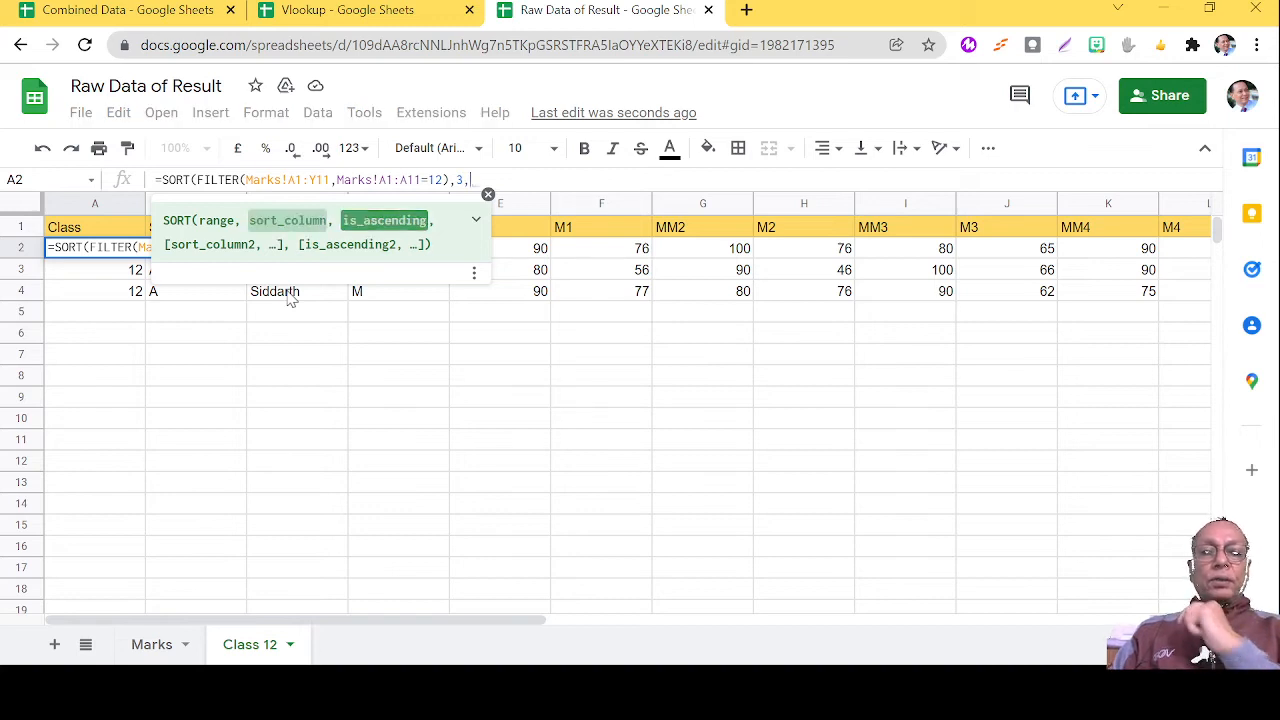
text(1)
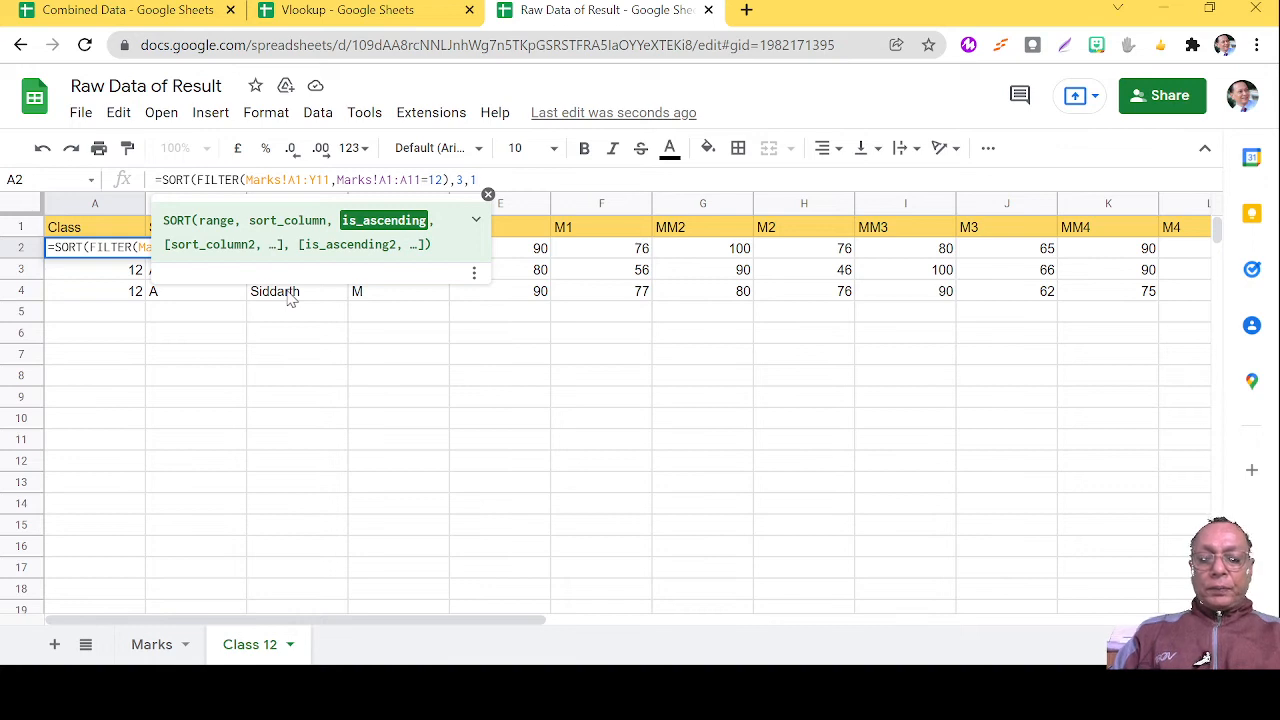
text())
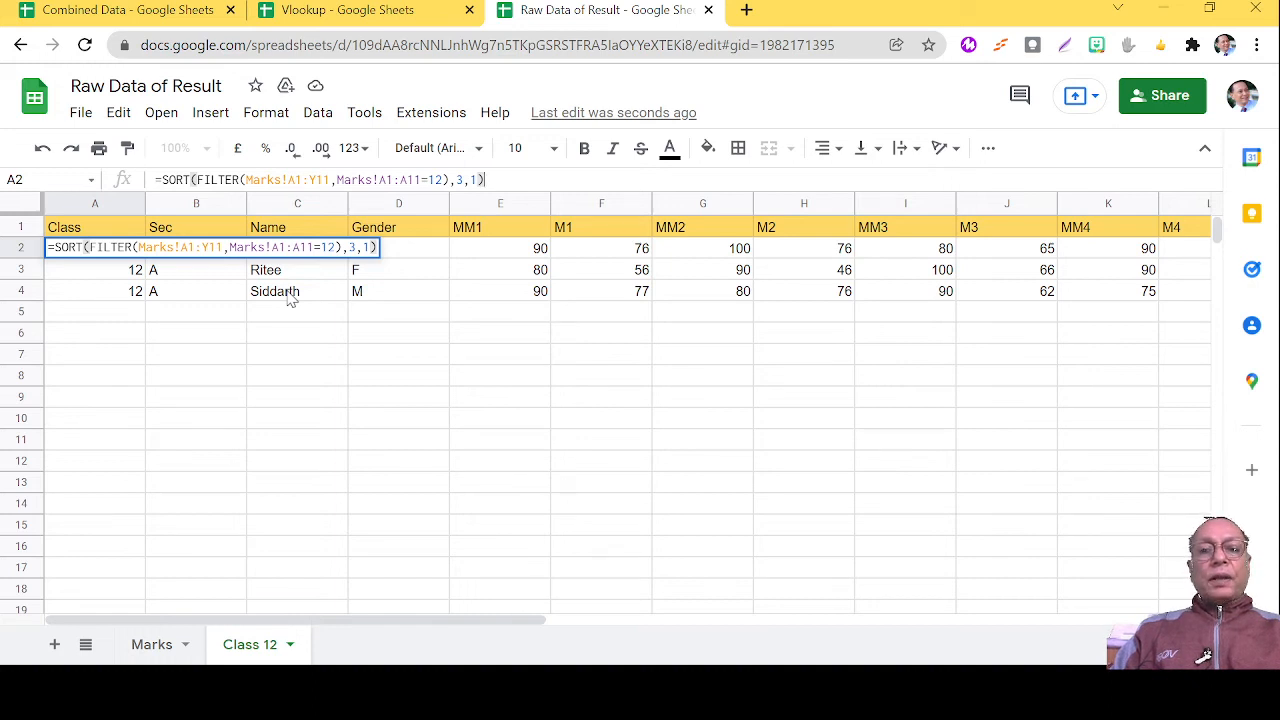
key(Return)
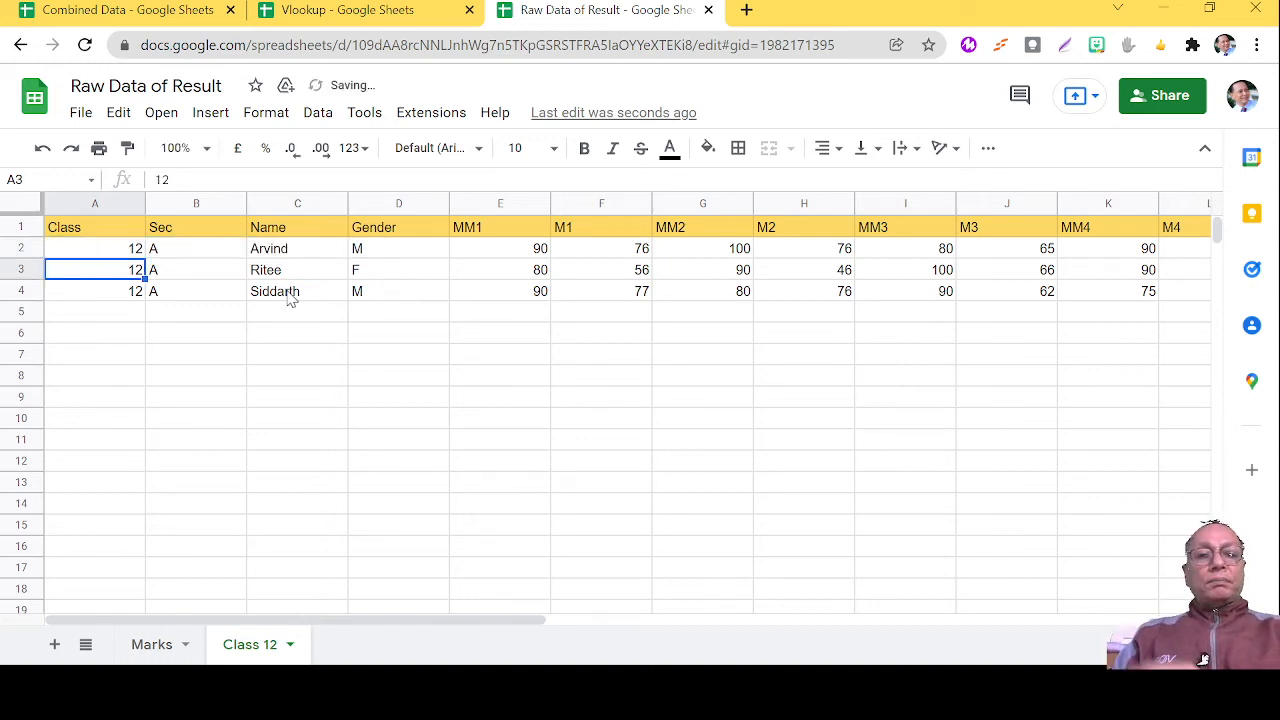